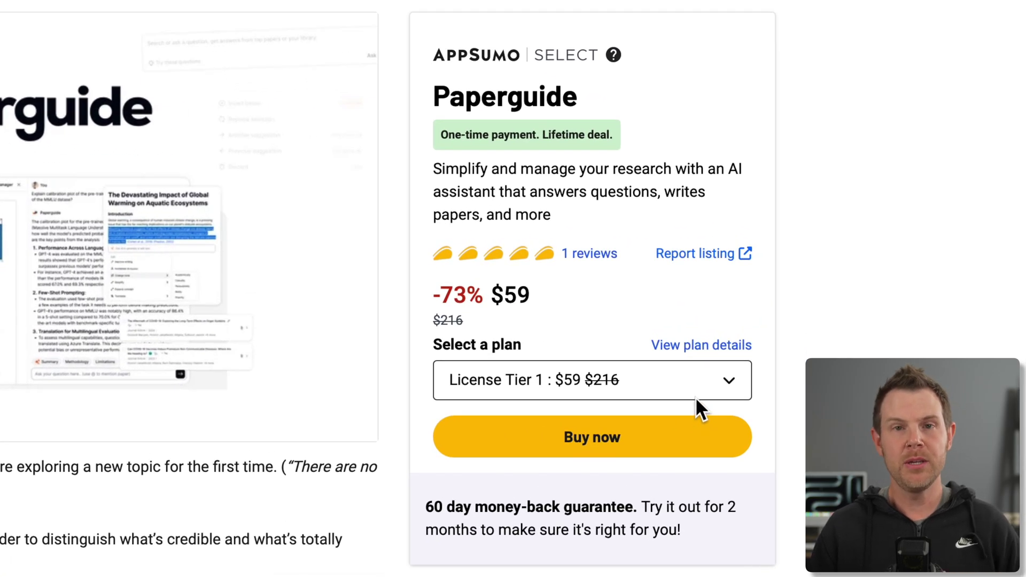
- Show the License Tier options for the Paperguide lifetime deal on AppSumo
click(724, 387)
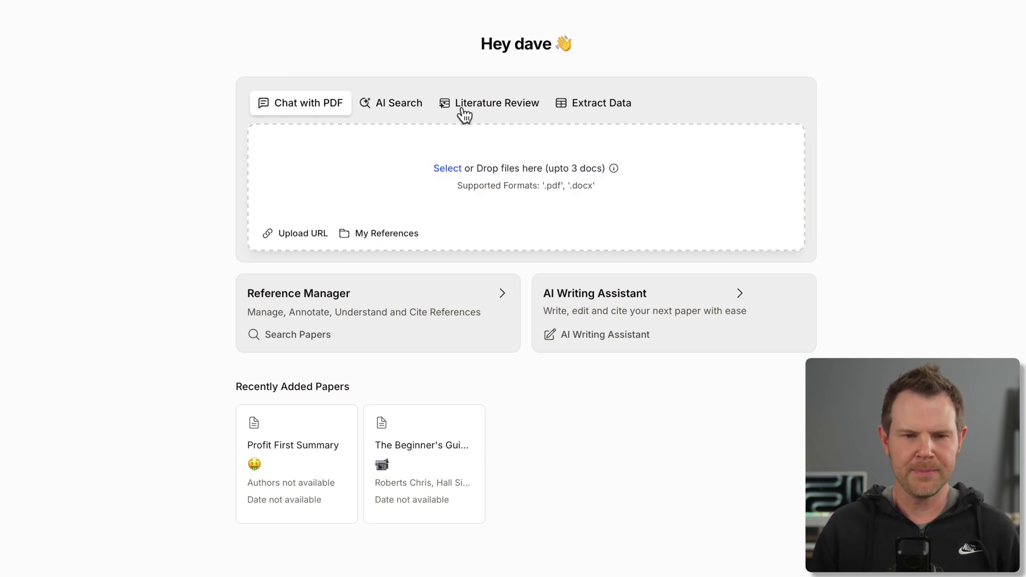
- Browse the AI Search, Literature Review and Extract Data modes, then open the References library
click(412, 112)
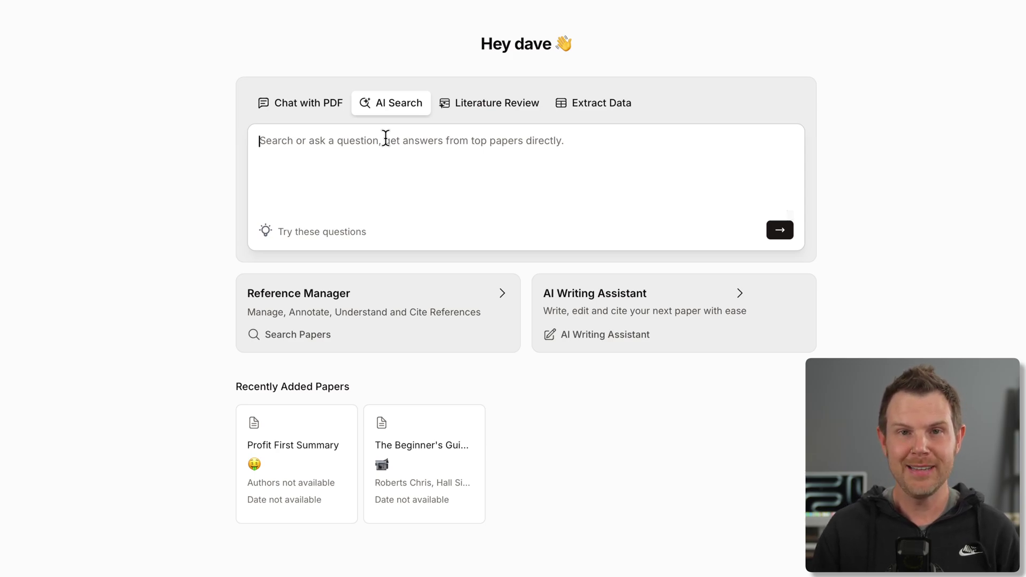
click(493, 109)
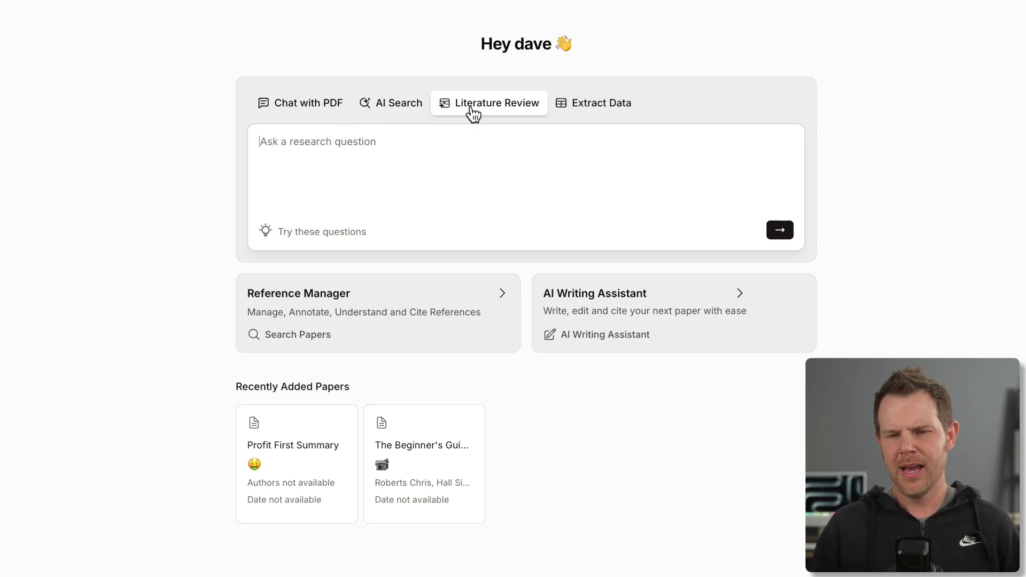
click(598, 112)
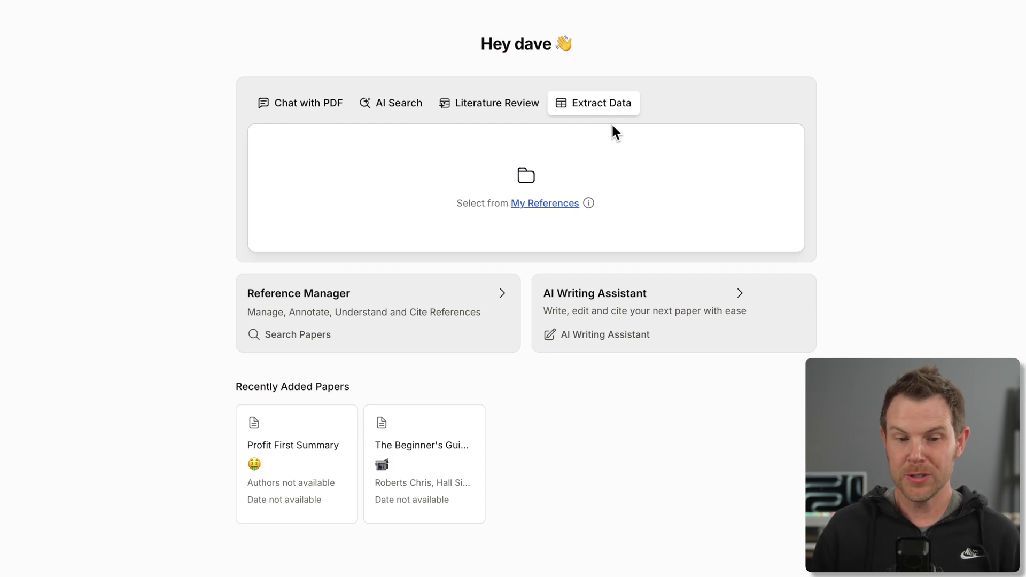
click(336, 331)
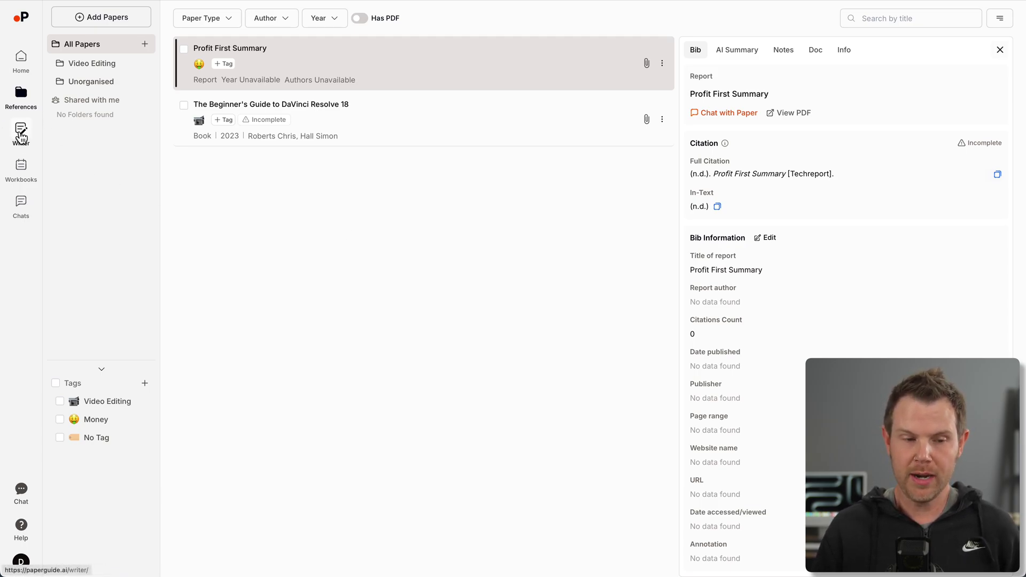
- Visit the Writer workspace, then show and dismiss the Add Papers options in References
click(20, 133)
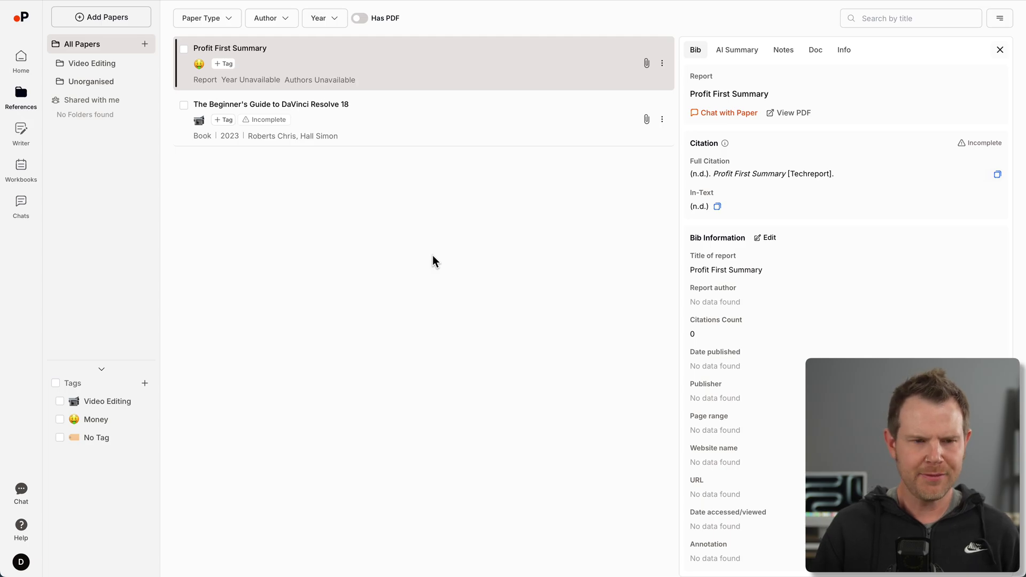
click(140, 16)
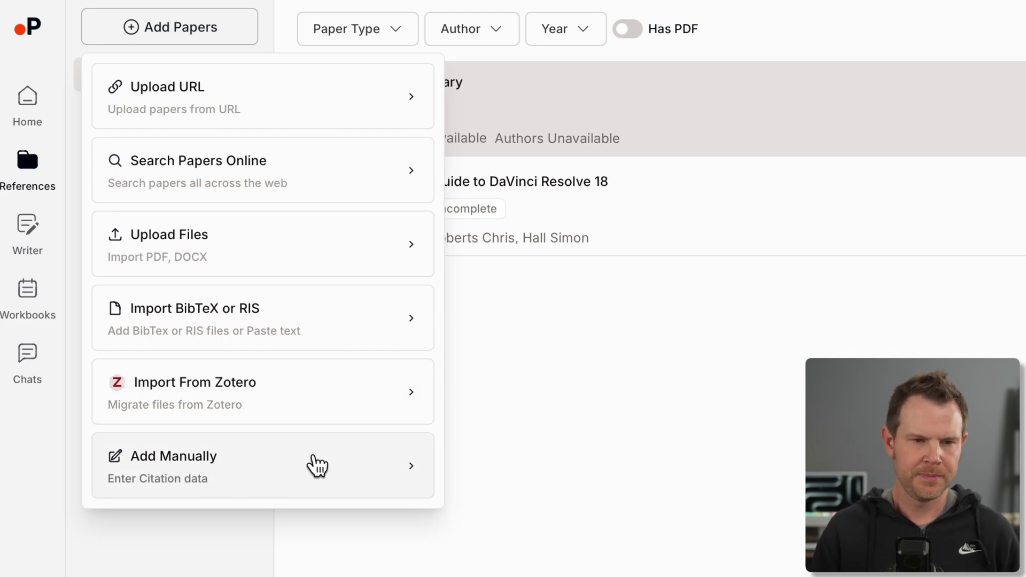
click(661, 131)
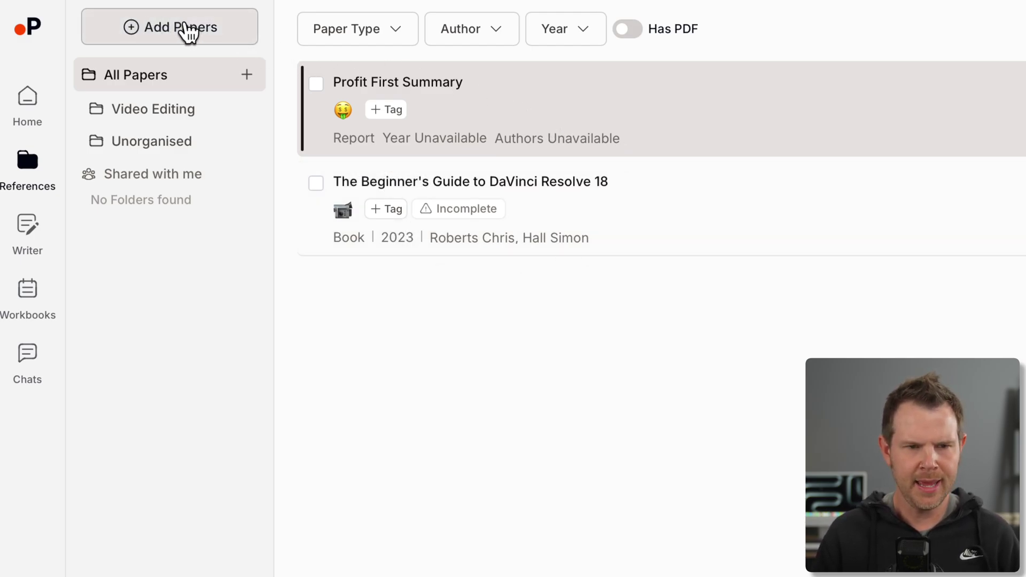
- Upload the ILCE-7M4 α7IV Help Guide file through Add Papers > Upload Files
click(184, 31)
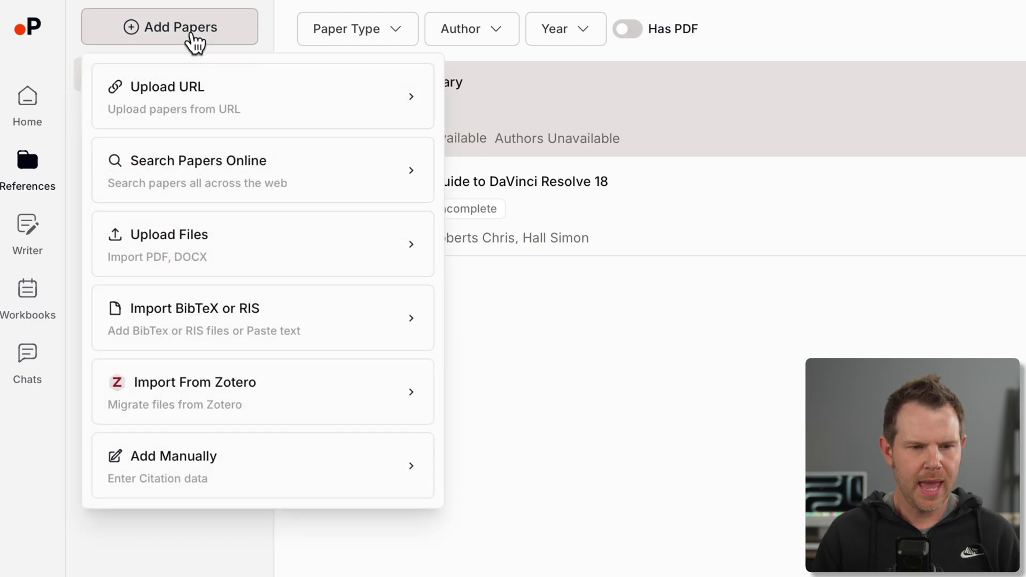
click(210, 239)
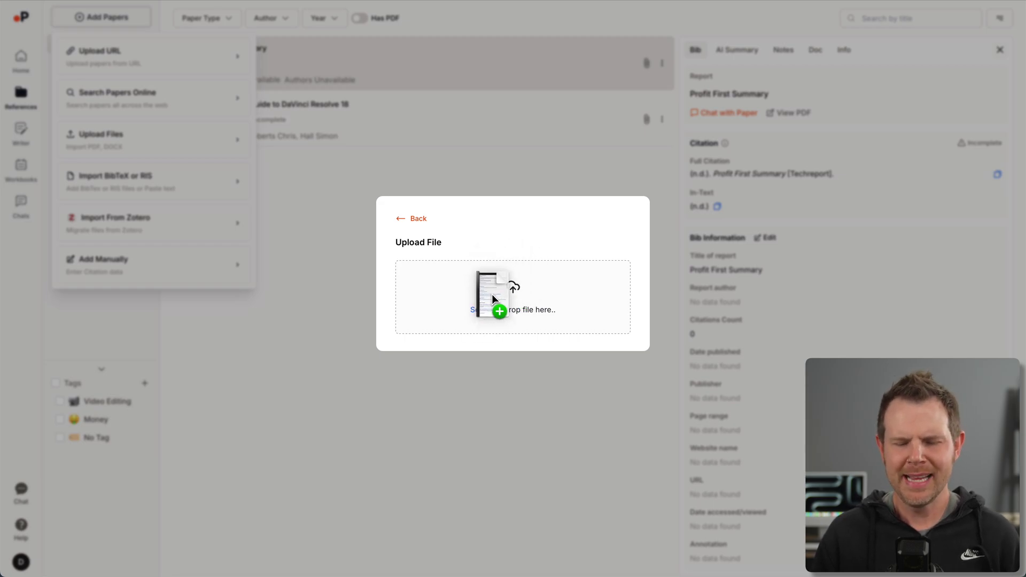
drag(501, 287, 503, 291)
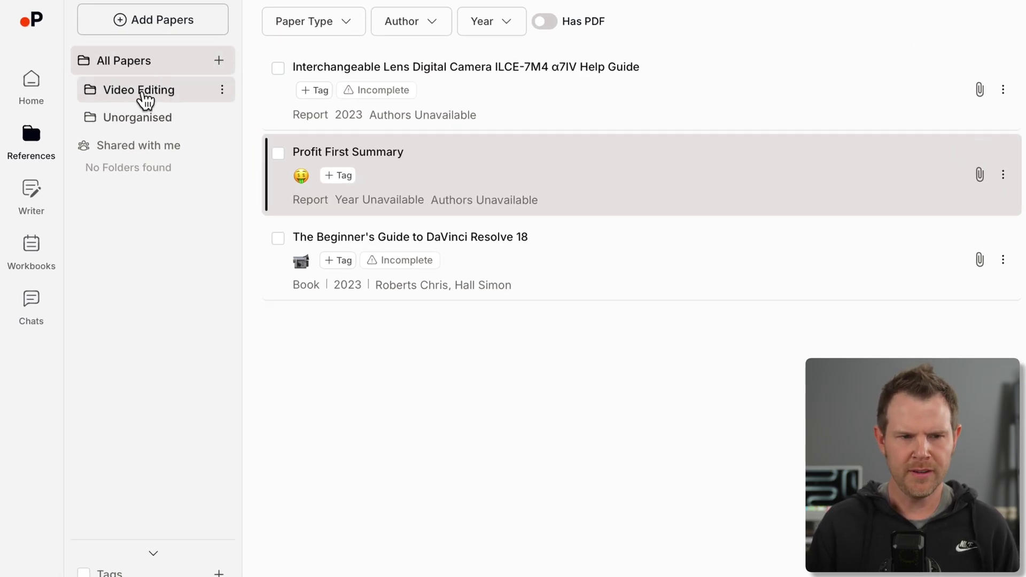
- Add the ILCE-7M4 α7IV Help Guide to the Video Editing folder
click(143, 95)
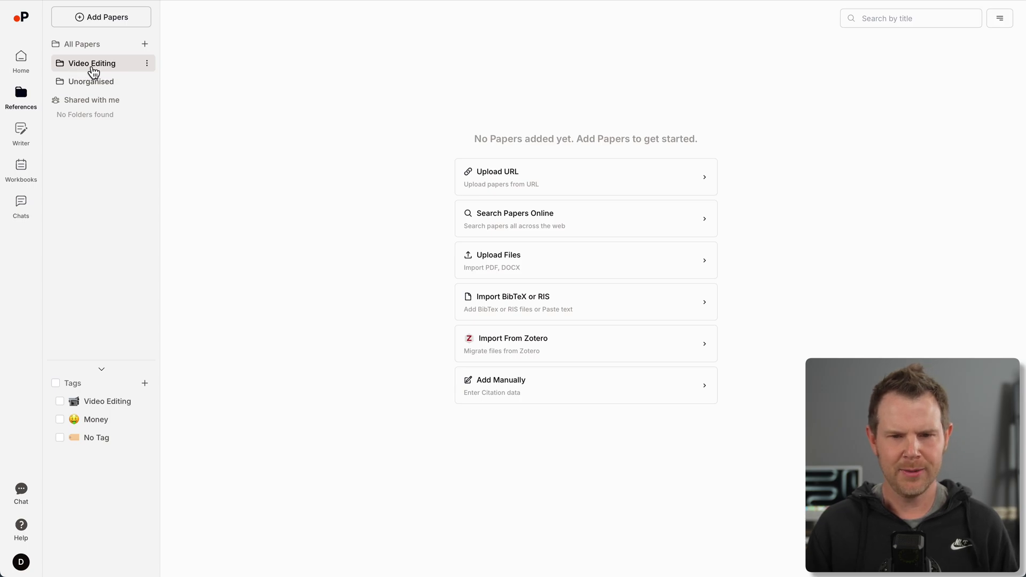
click(90, 47)
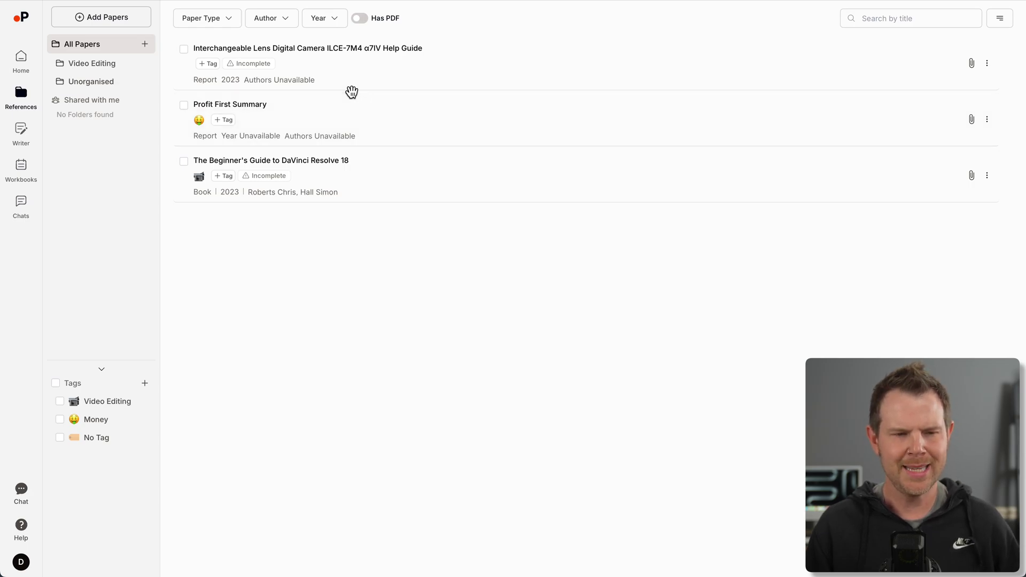
click(987, 63)
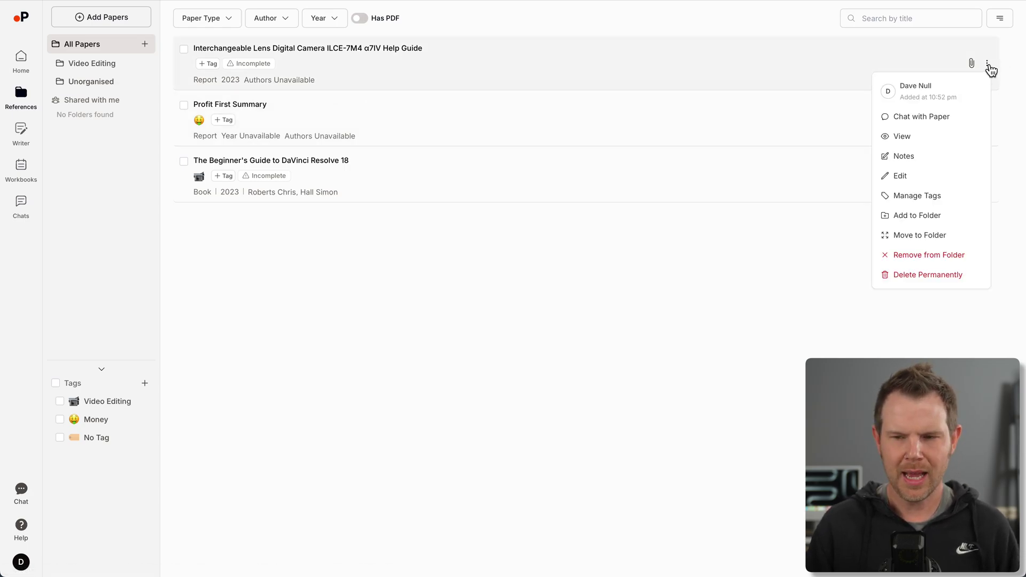
click(917, 218)
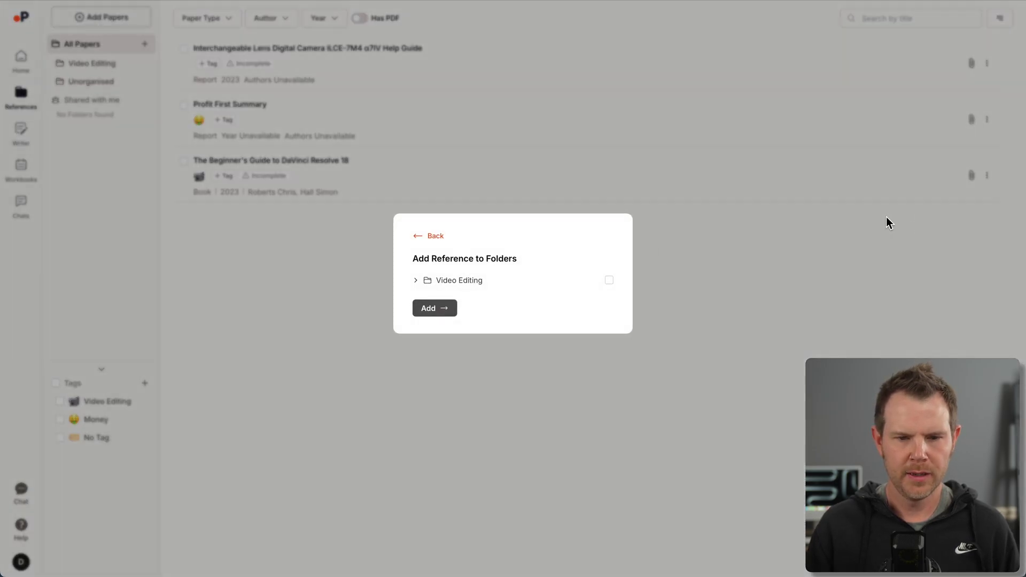
click(611, 283)
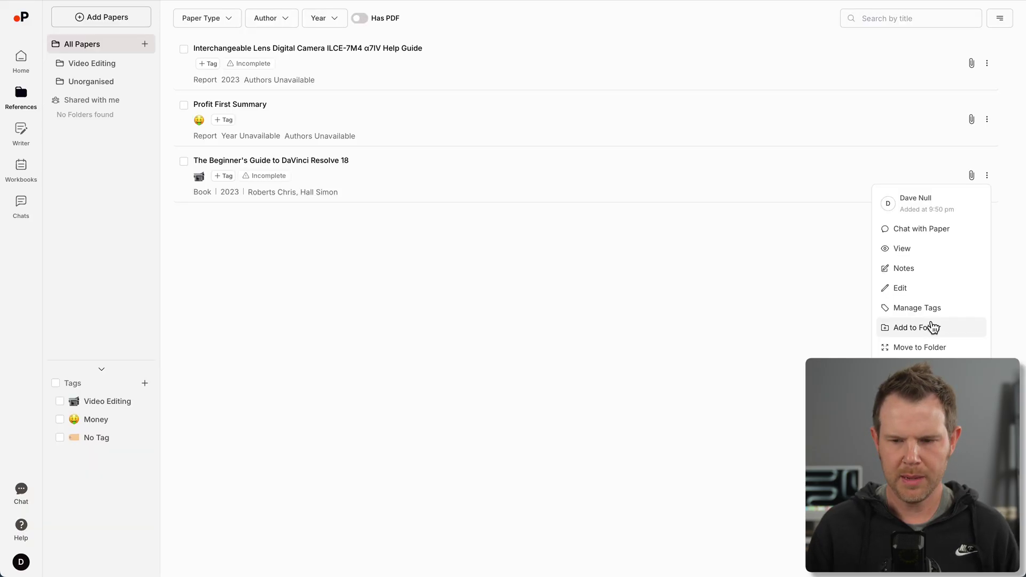
- Add the DaVinci Resolve 18 book to Video Editing and check the folder's contents
click(941, 330)
click(609, 281)
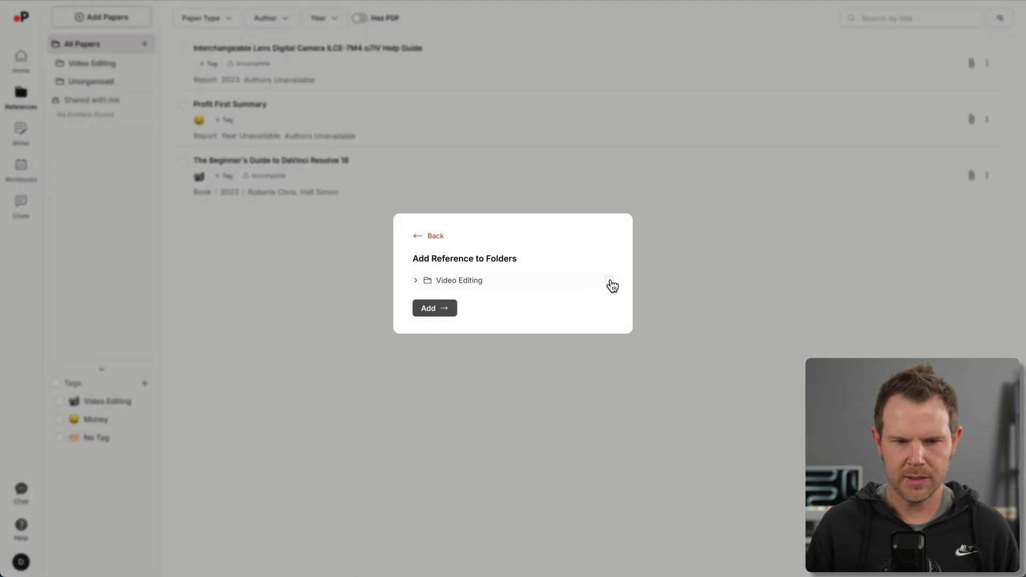
click(434, 314)
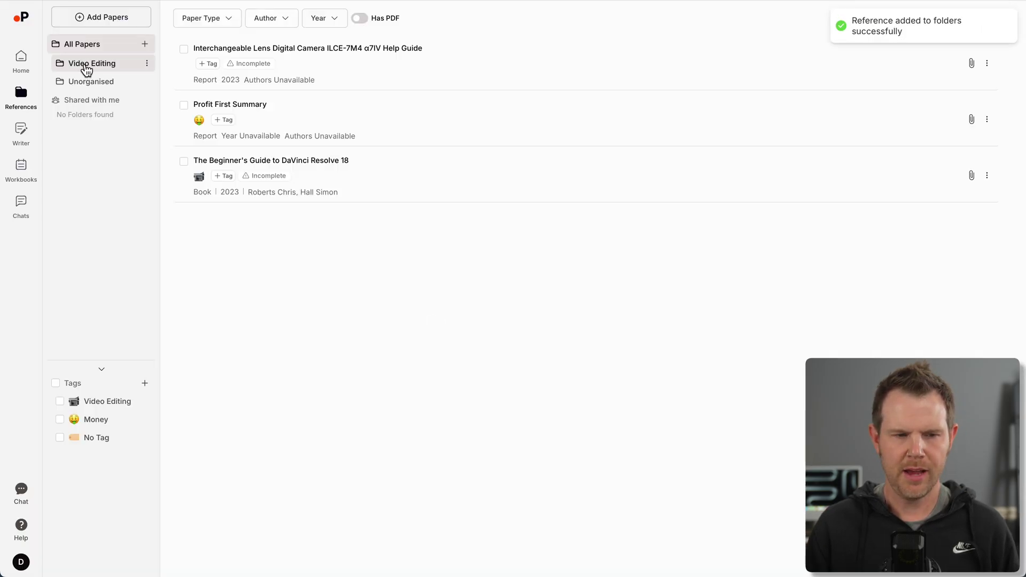
click(80, 67)
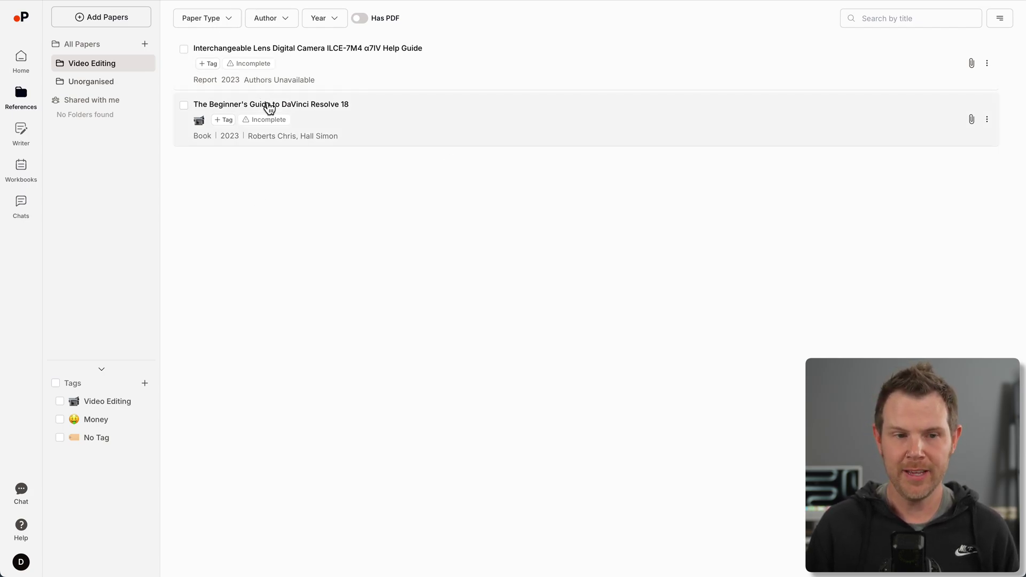
click(91, 44)
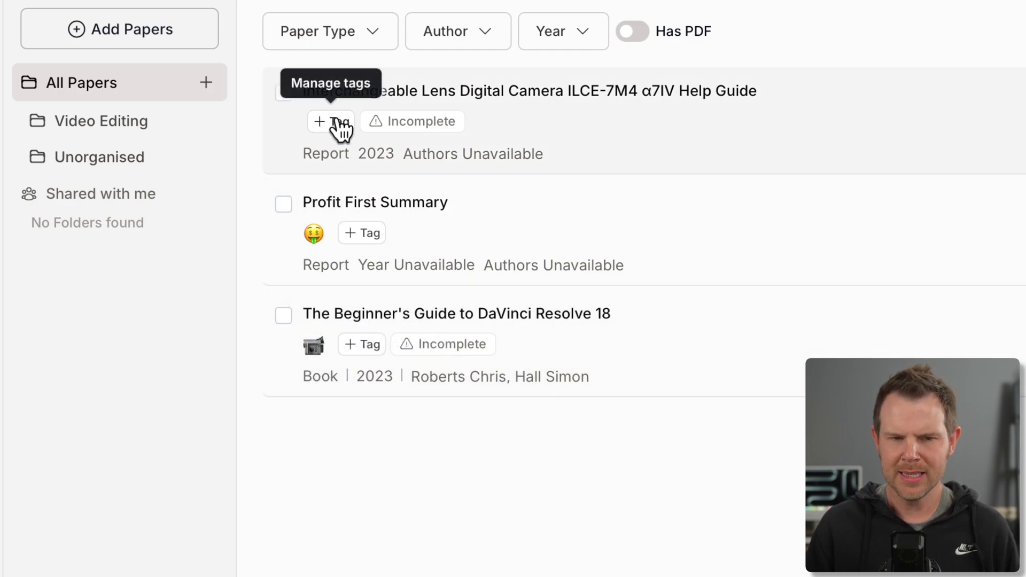
- Create a new 'Manuals' tag with an open-book emoji
click(336, 125)
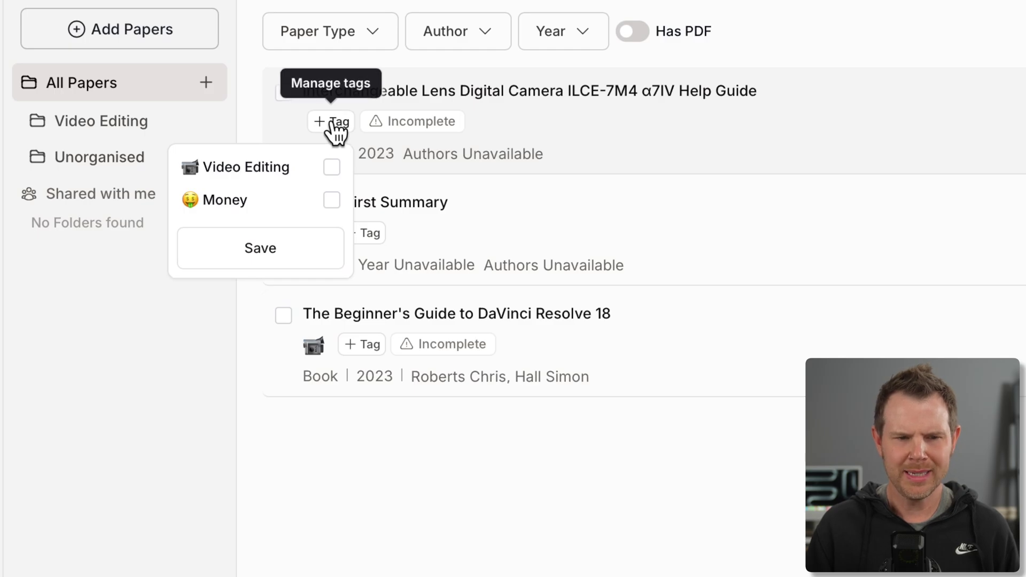
click(282, 208)
click(412, 393)
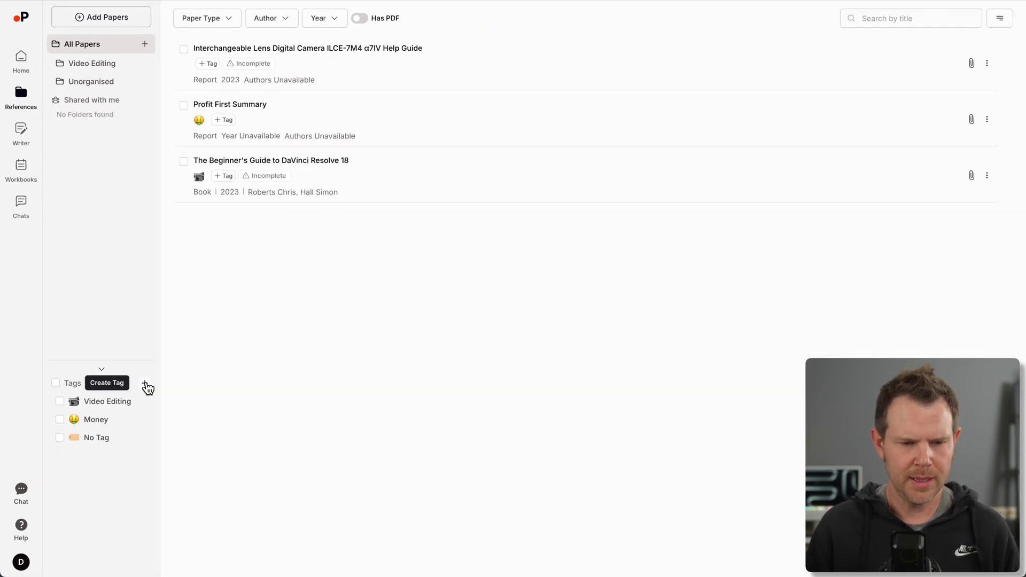
click(145, 383)
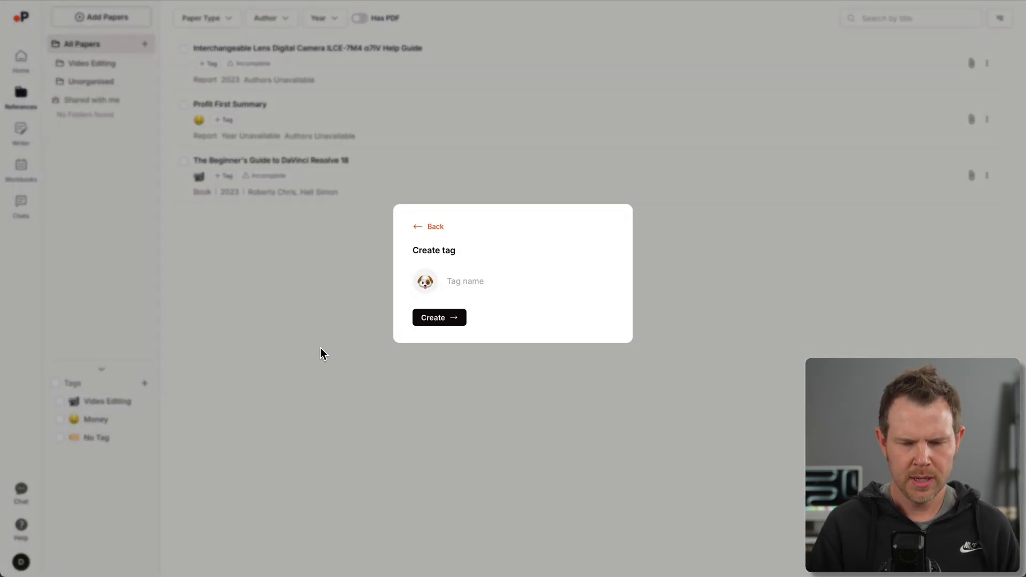
text(Manuals)
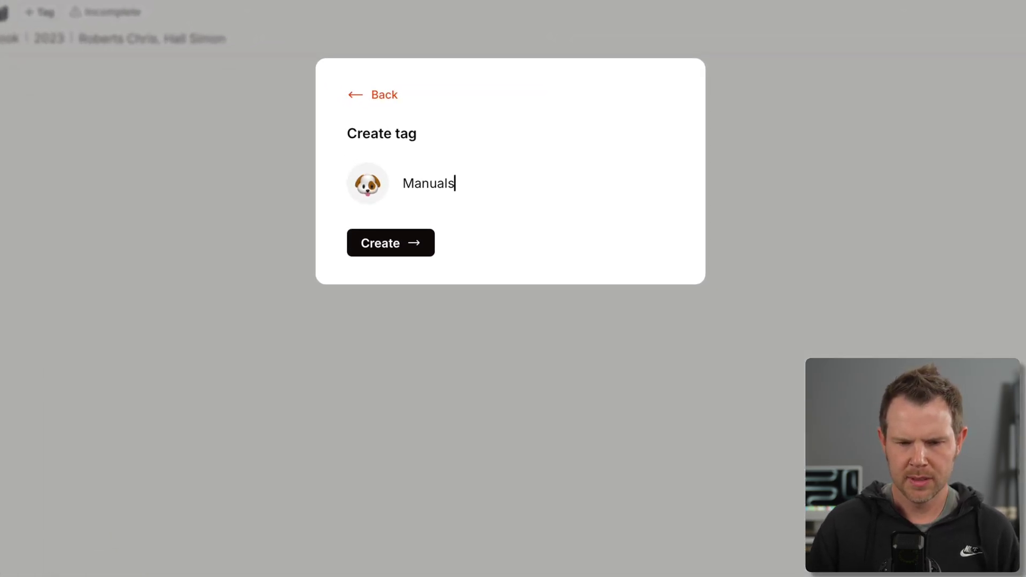
click(368, 193)
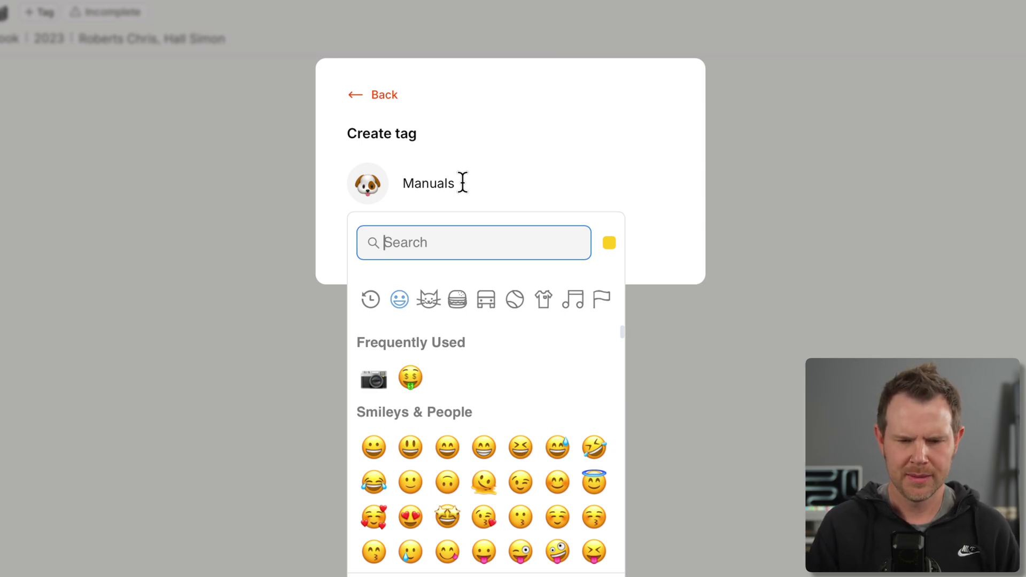
text(book)
click(452, 380)
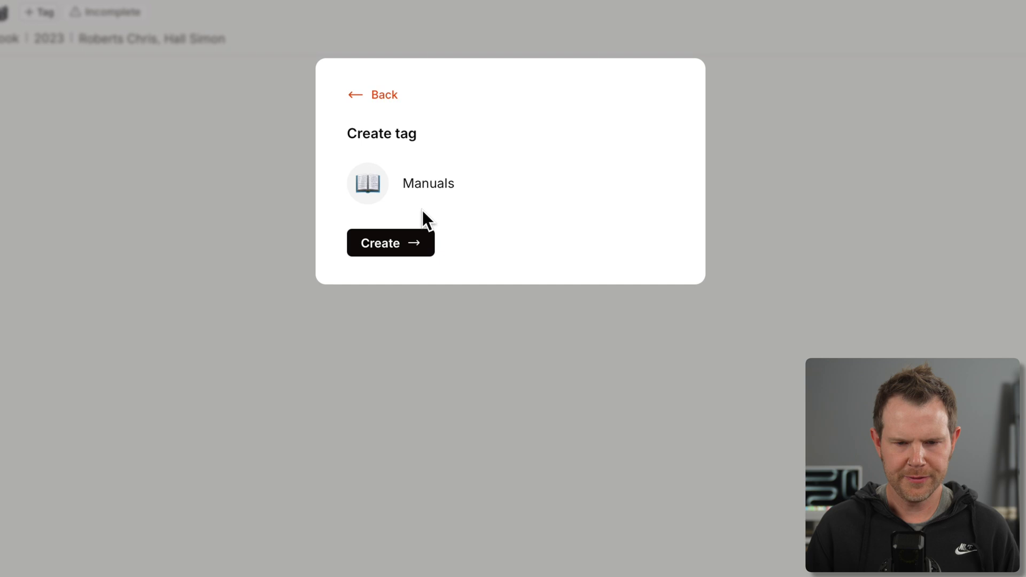
click(395, 247)
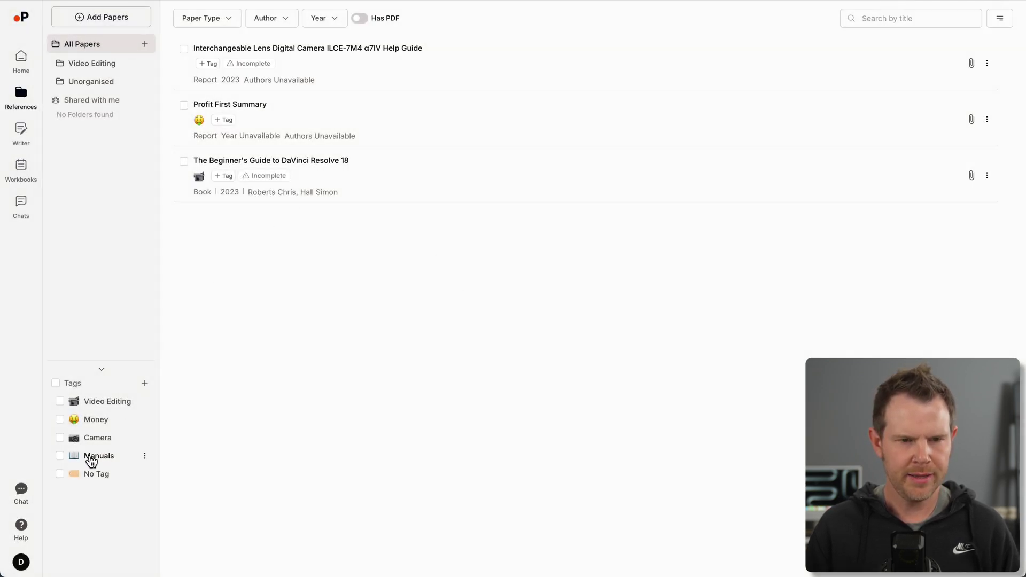
- Apply the Manuals tag to the ILCE-7M4 α7IV Help Guide
click(209, 63)
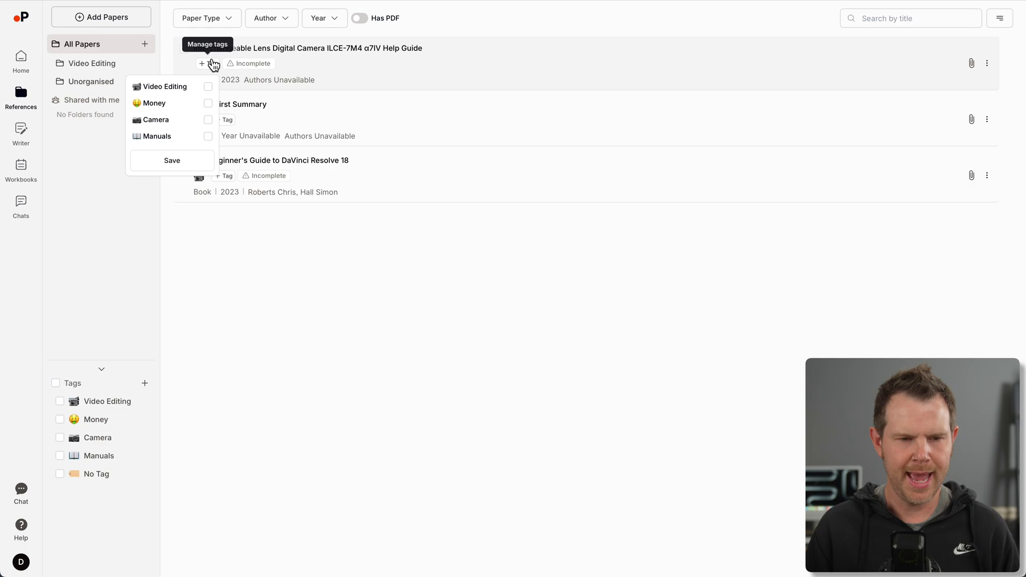
click(208, 137)
click(172, 160)
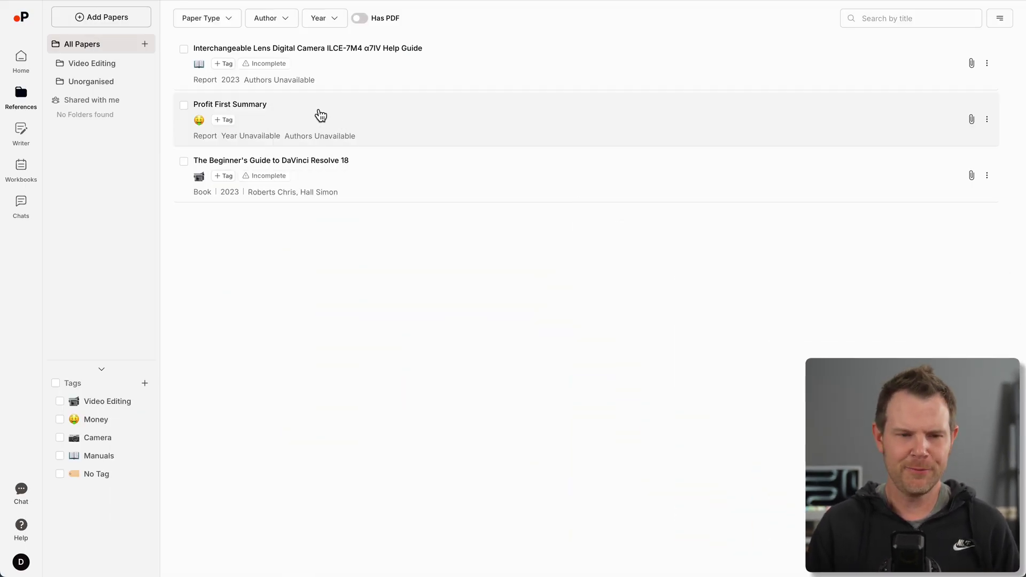
- Open Profit First Summary, generate and read its AI summary, then view its notes
click(274, 111)
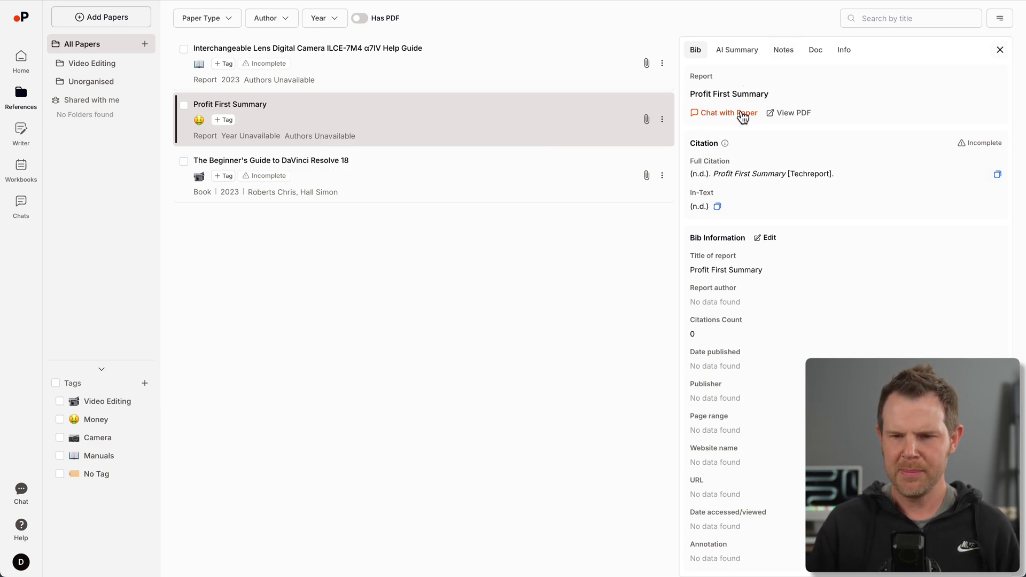
click(741, 52)
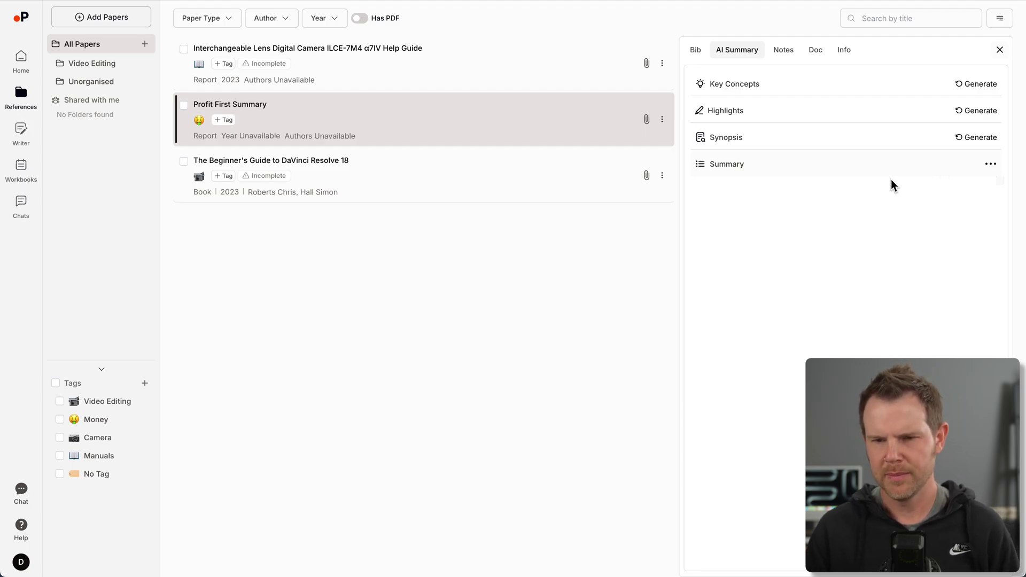
scroll(858, 283, down, 3)
scroll(859, 280, down, 10)
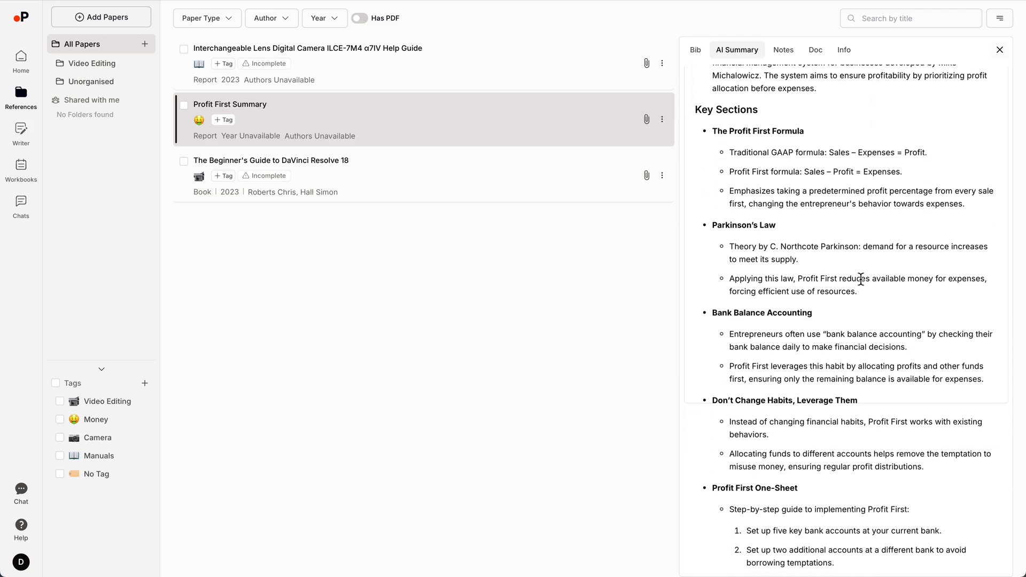
scroll(861, 279, up, 4)
scroll(867, 302, up, 10)
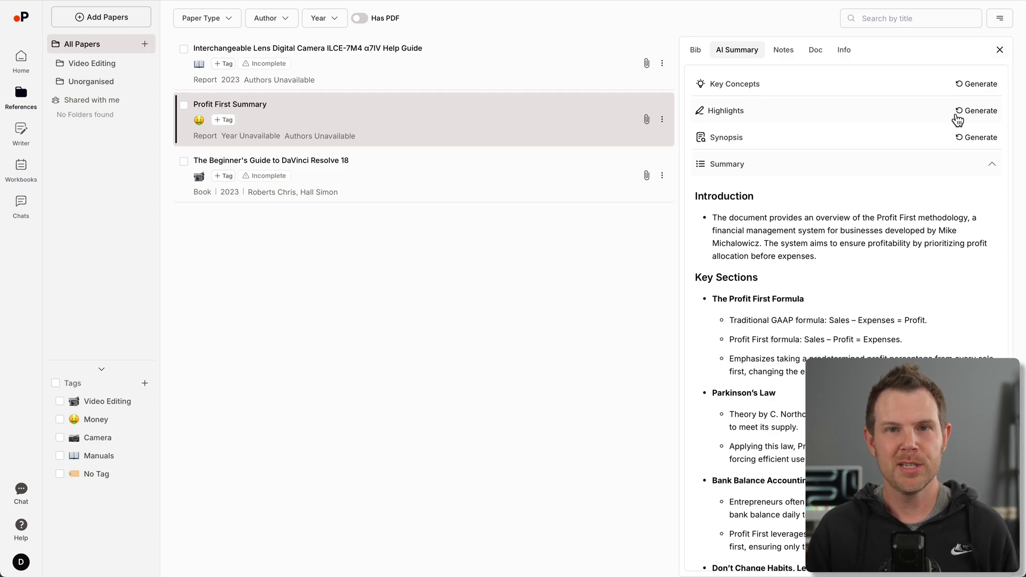
click(785, 53)
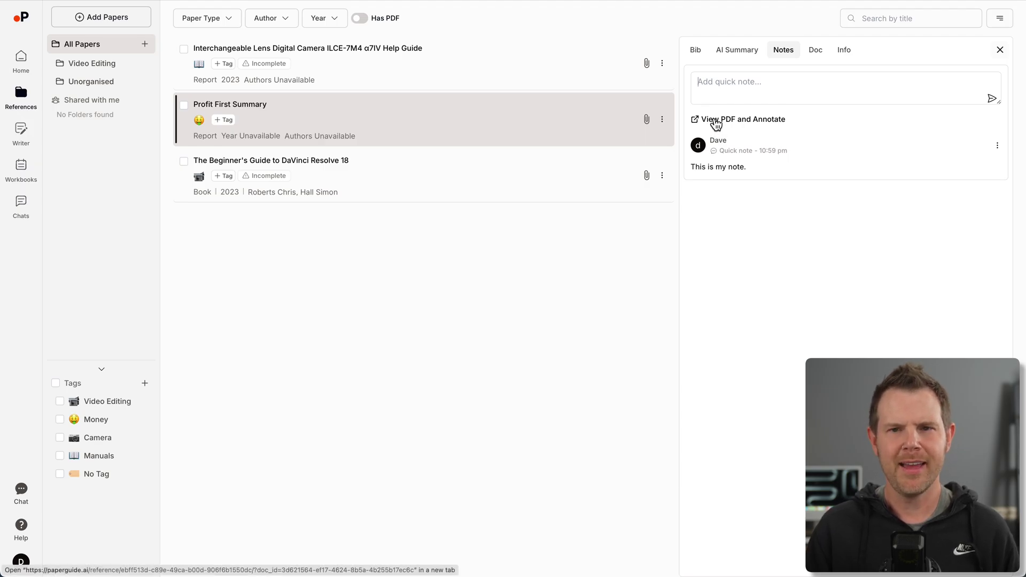
- Highlight the two-weeks Parkinson's Law sentence on page 2 of the Profit First PDF in yellow
click(716, 120)
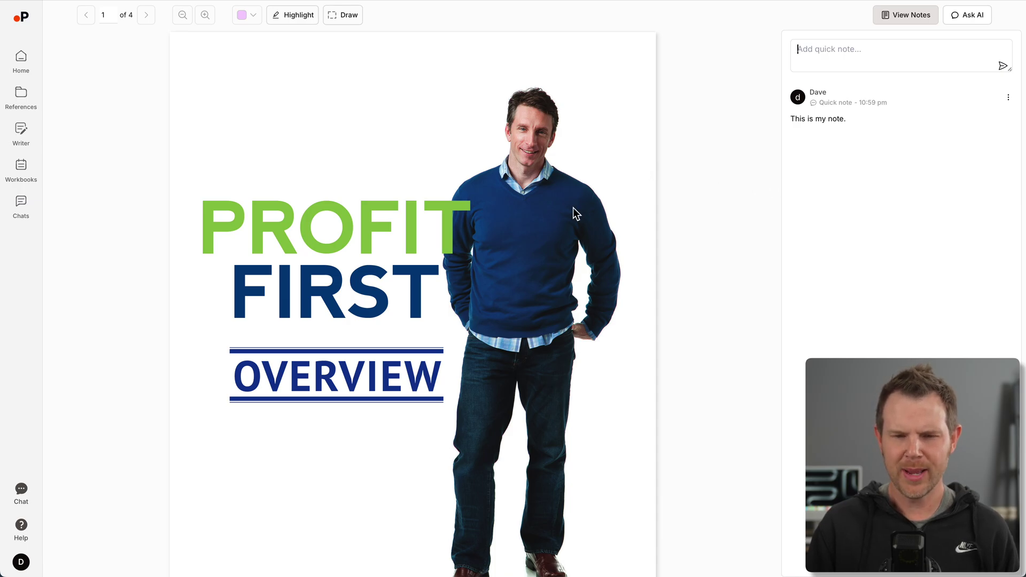
scroll(576, 212, down, 12)
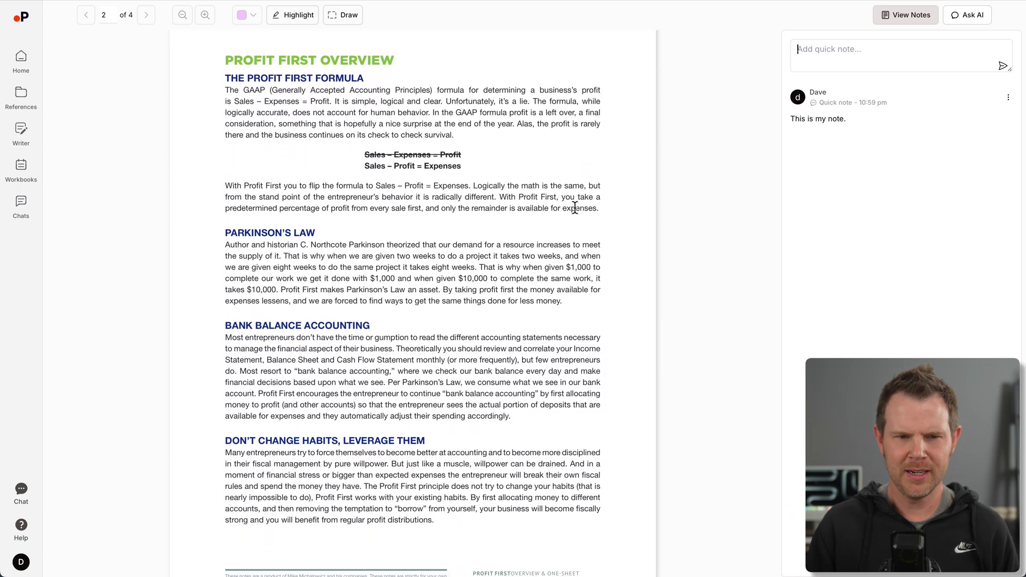
scroll(575, 207, down, 2)
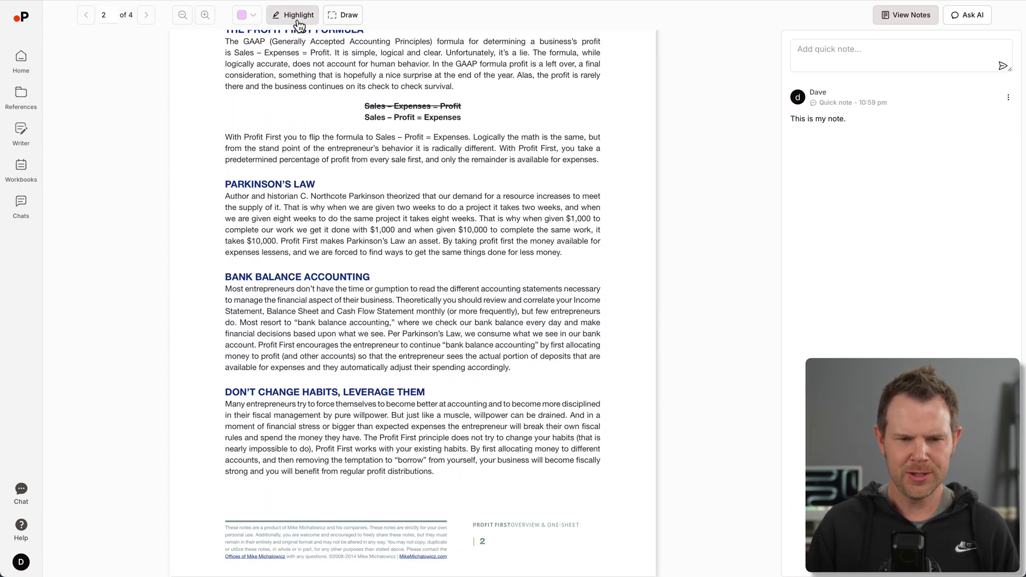
click(247, 15)
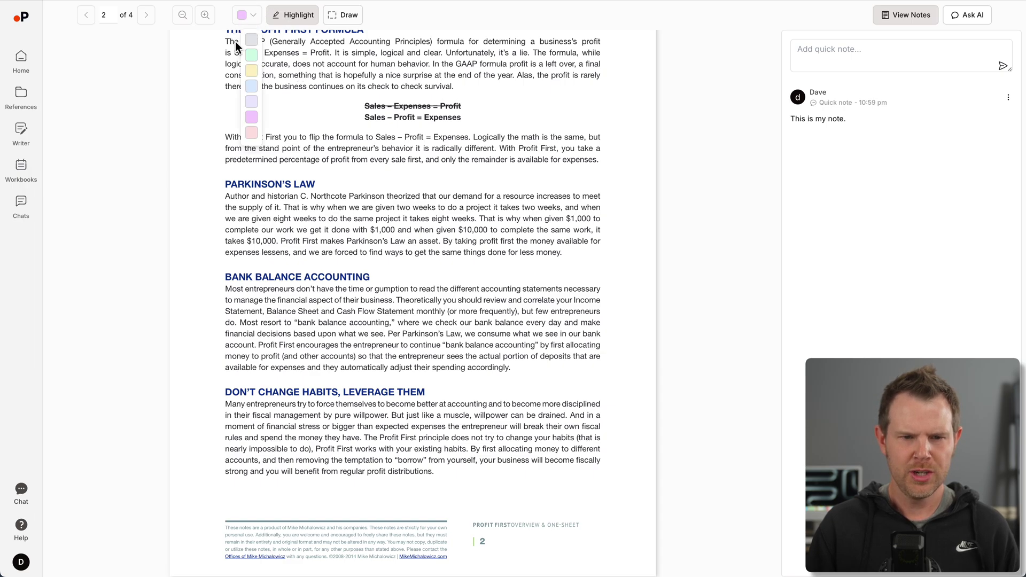
click(252, 73)
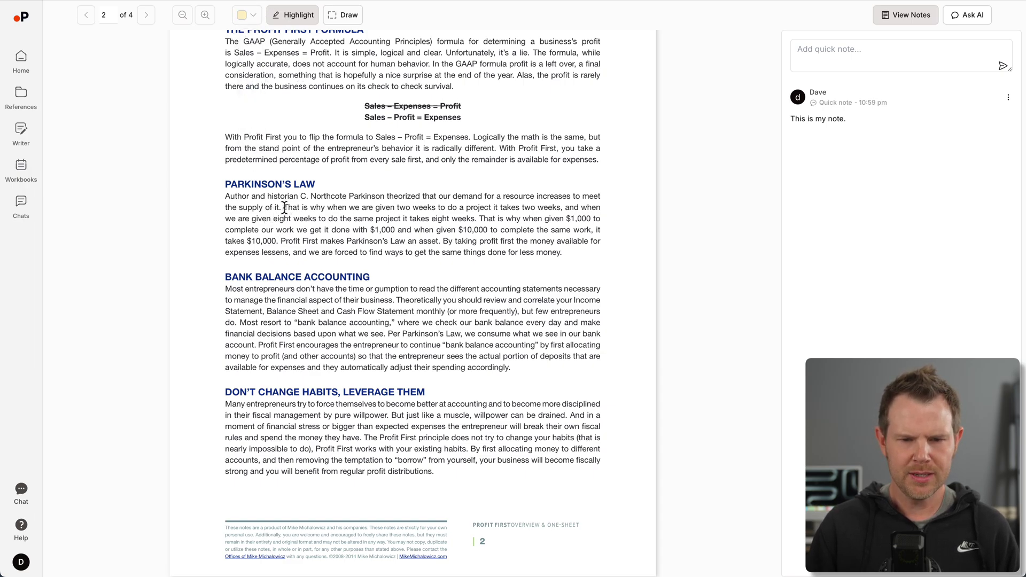
drag(284, 207, 559, 207)
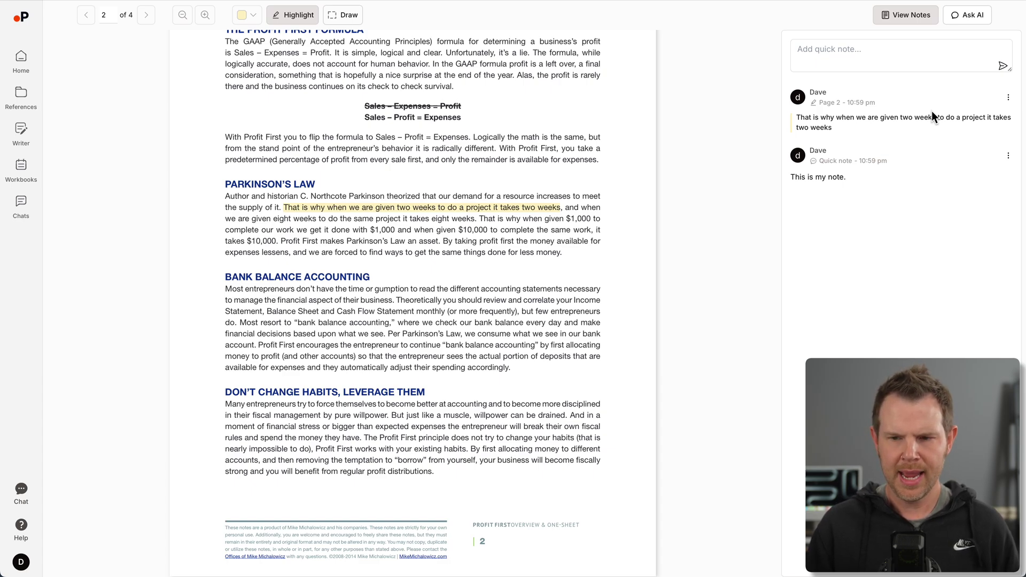
click(1008, 98)
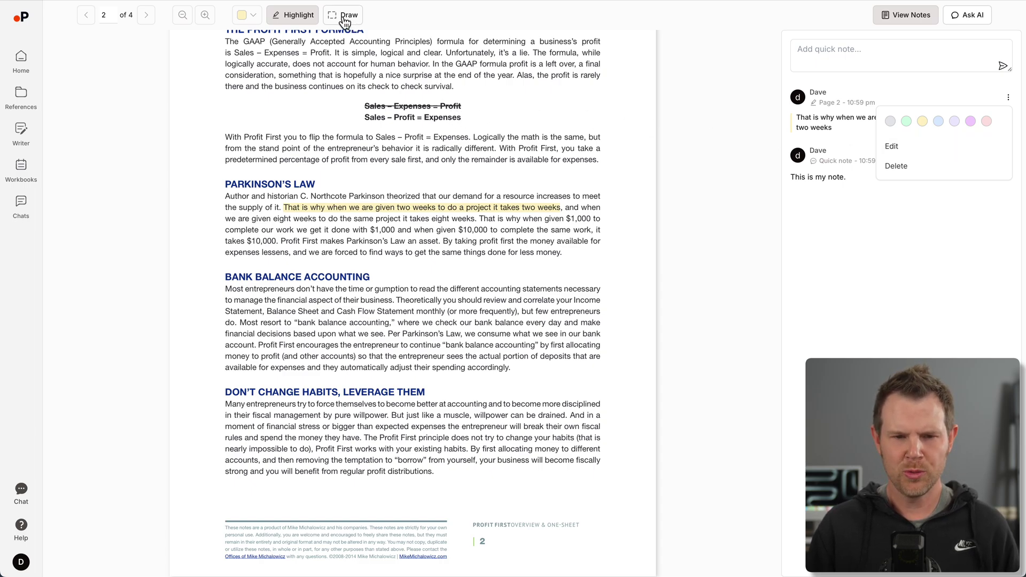
- Capture the Don't Change Habits section as an image note captioned 'My demo note #2'
click(345, 21)
click(345, 21)
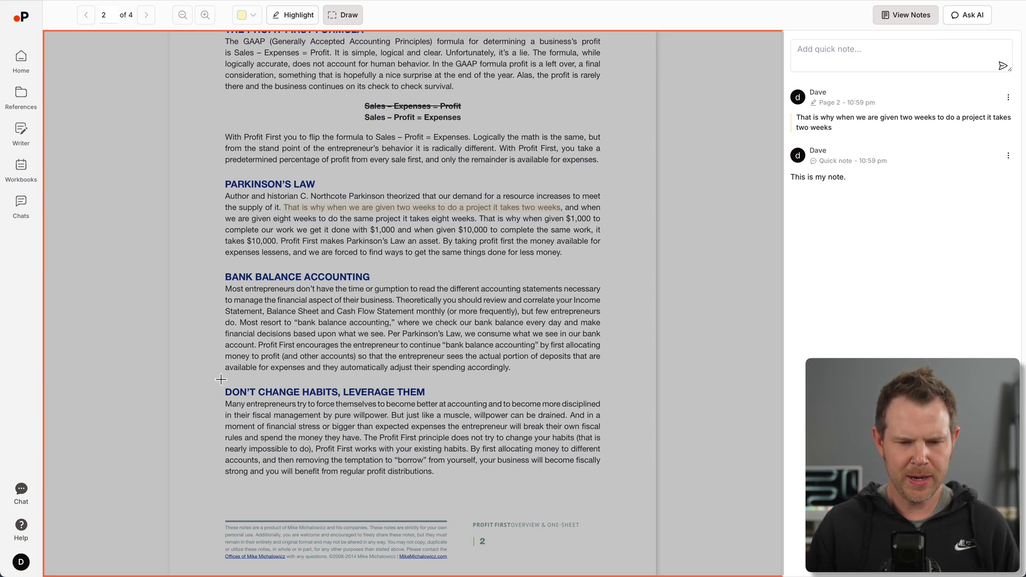
drag(221, 379, 613, 485)
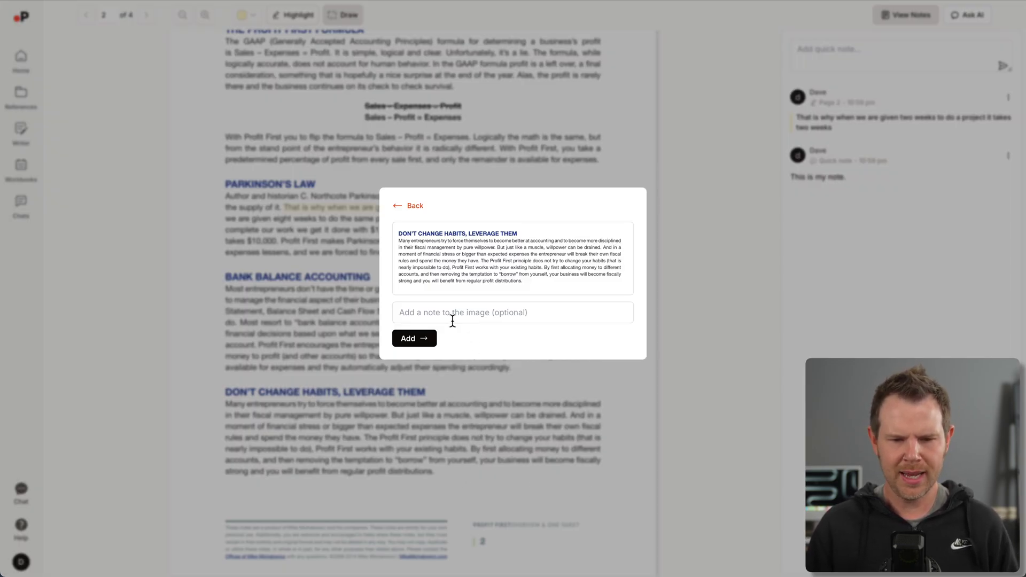
text(My demo note #2)
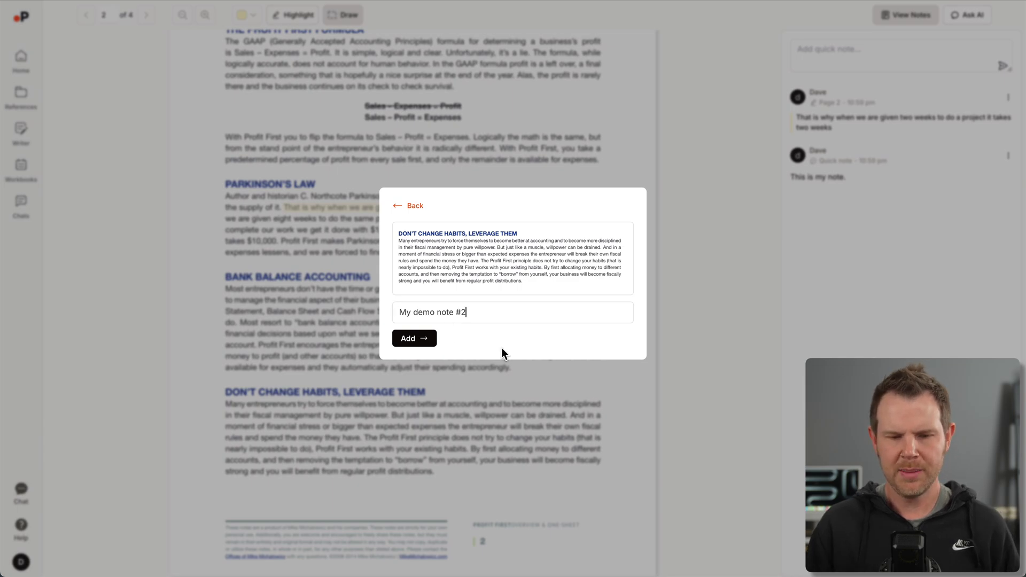
click(411, 339)
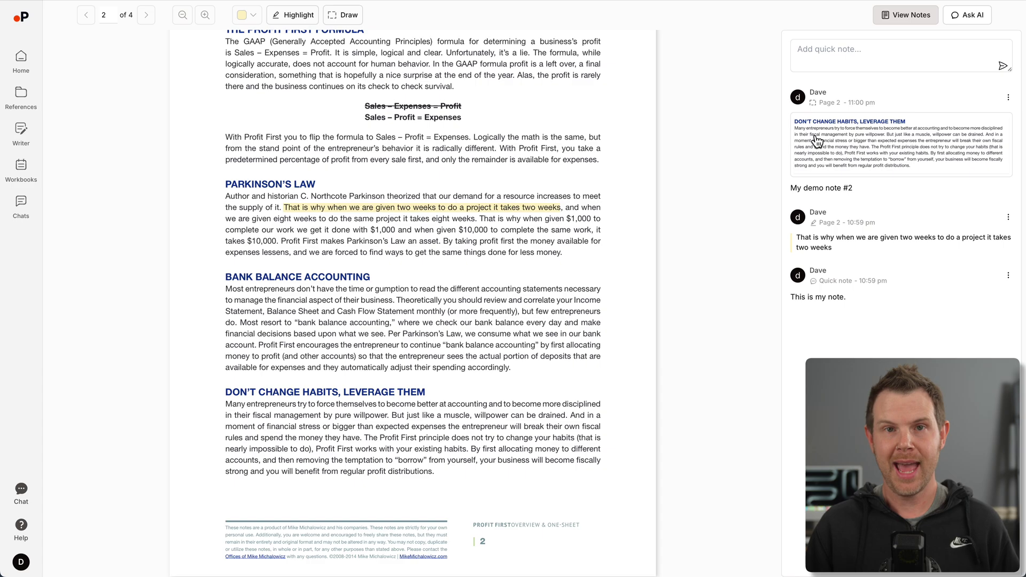
- Jump from the new image note back to its spot on page 2
scroll(492, 422, down, 15)
scroll(488, 416, up, 5)
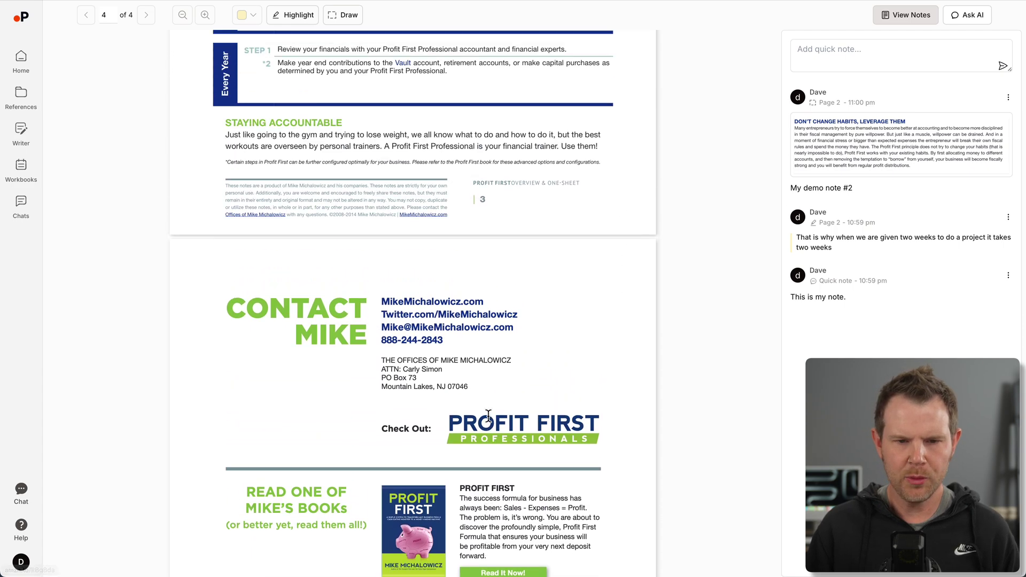
scroll(489, 416, up, 3)
scroll(488, 415, down, 8)
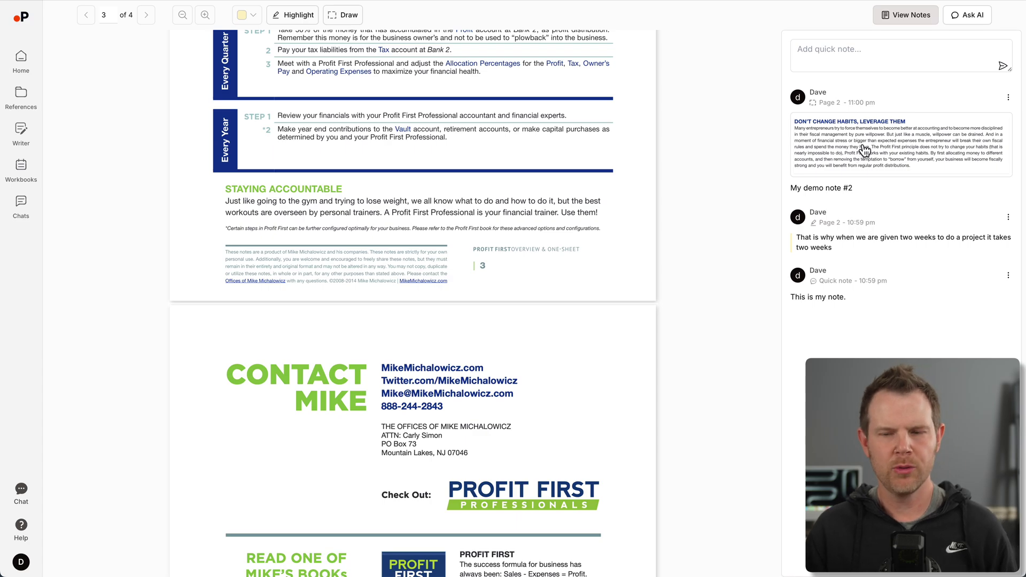
click(866, 149)
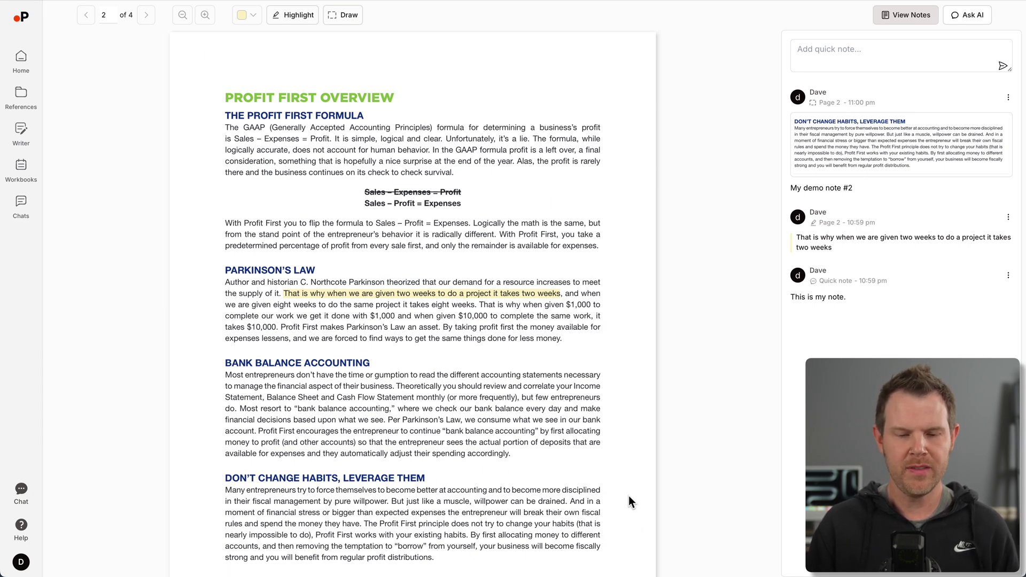
- Ask the document AI what the text's main topic is, then reveal the extra suggested questions
click(969, 19)
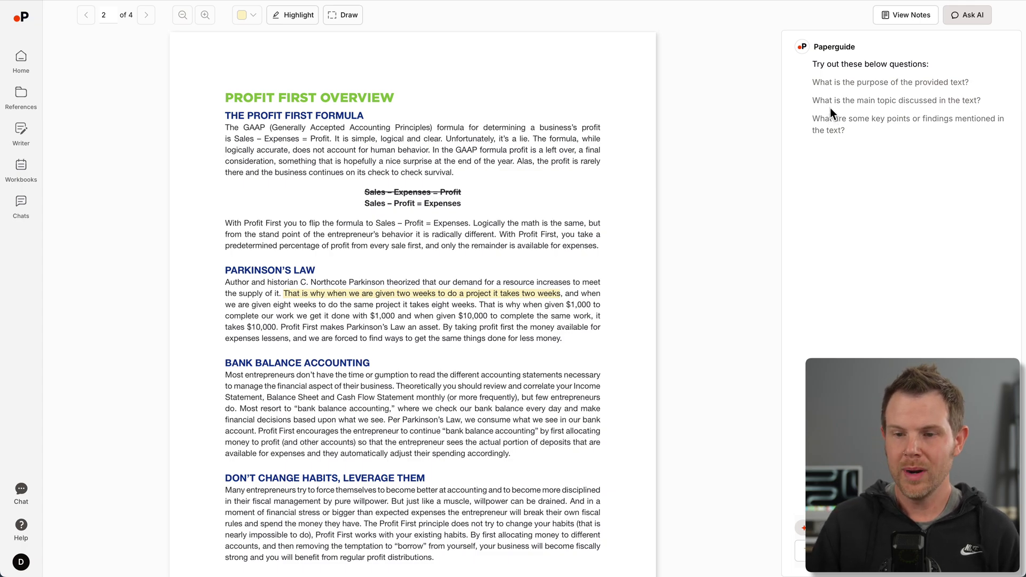
click(923, 102)
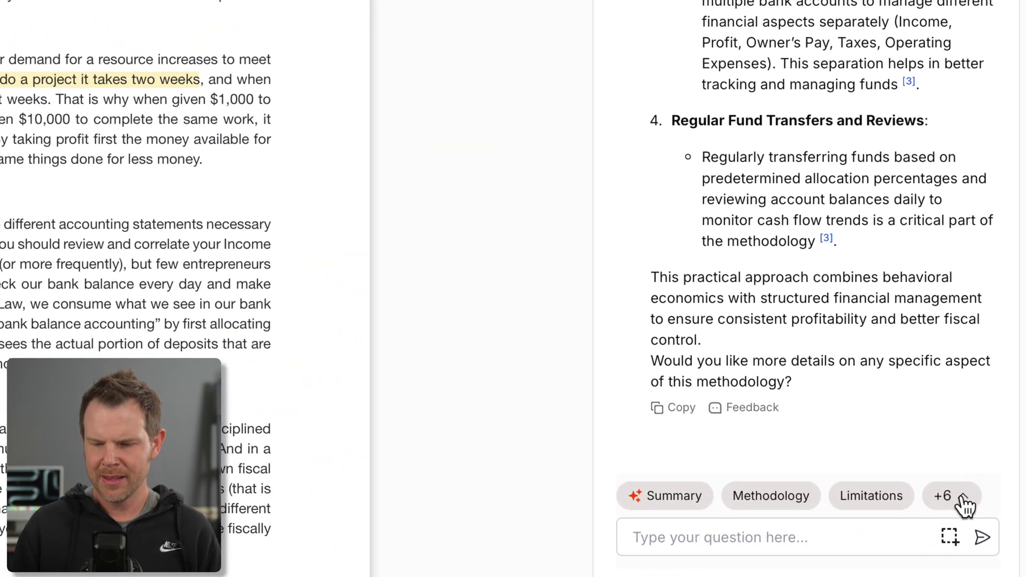
click(974, 498)
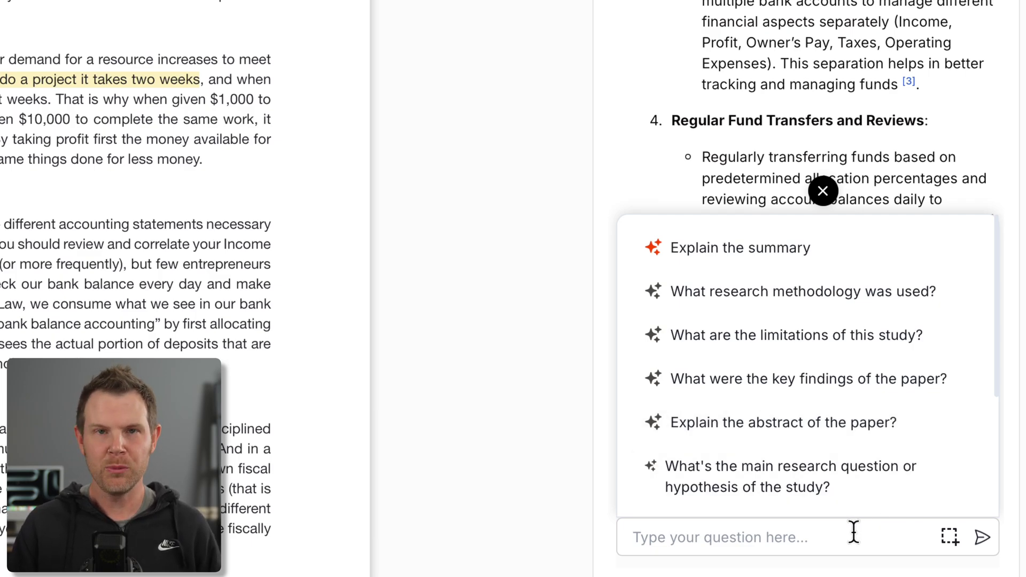
- Capture the two Sales – Profit = Expenses formula lines as an image for the AI
click(434, 328)
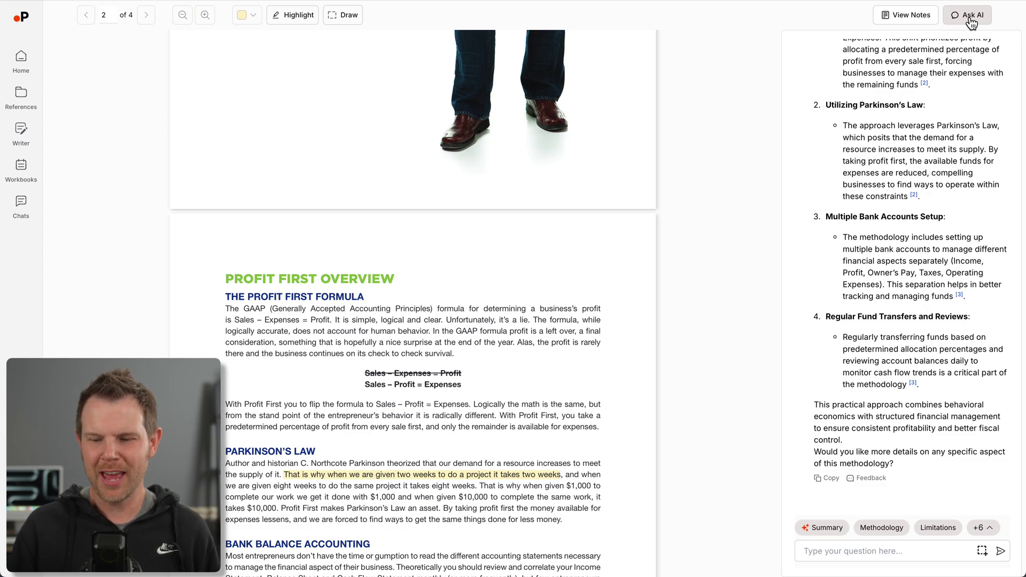
click(983, 552)
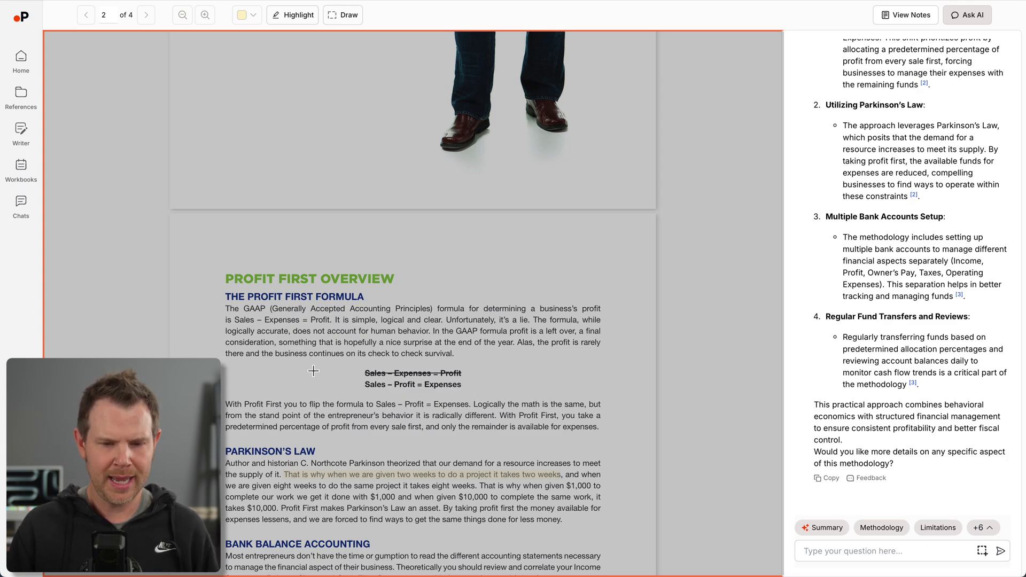
drag(353, 362, 475, 395)
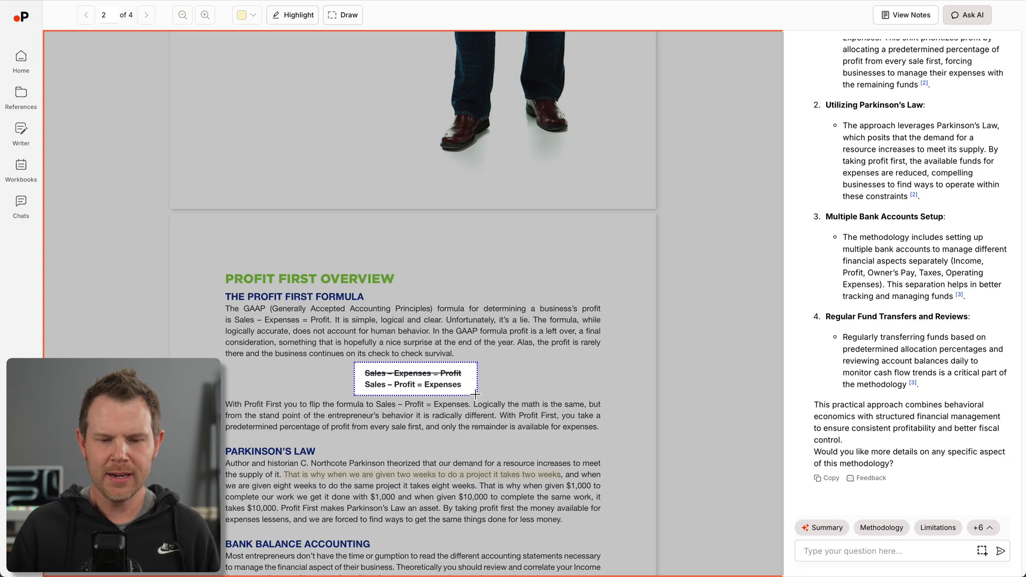
click(435, 381)
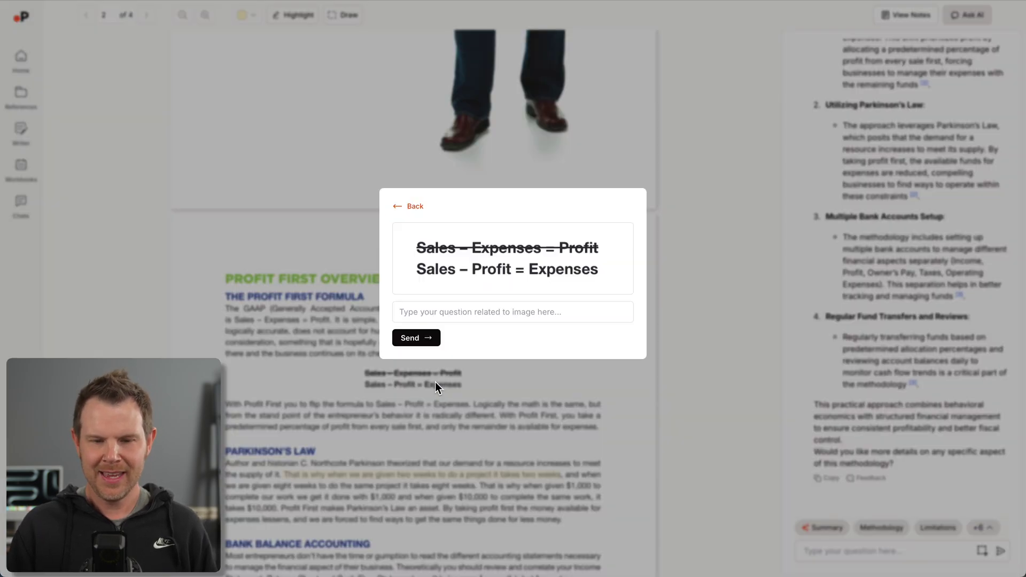
- Ask the AI 'Explain this calculation' about the captured formula
click(545, 315)
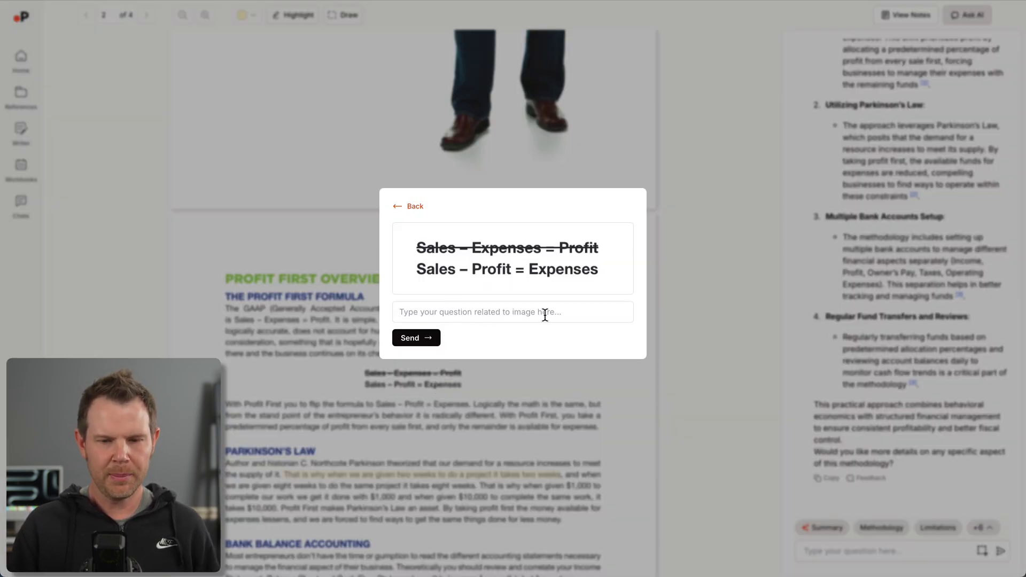
text(Exp)
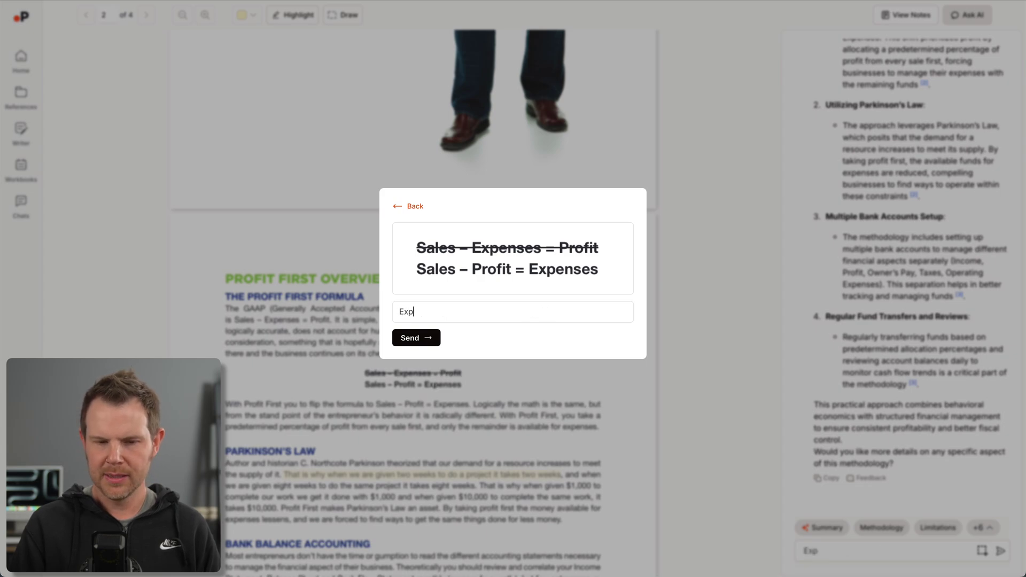
text(lain this calcualt)
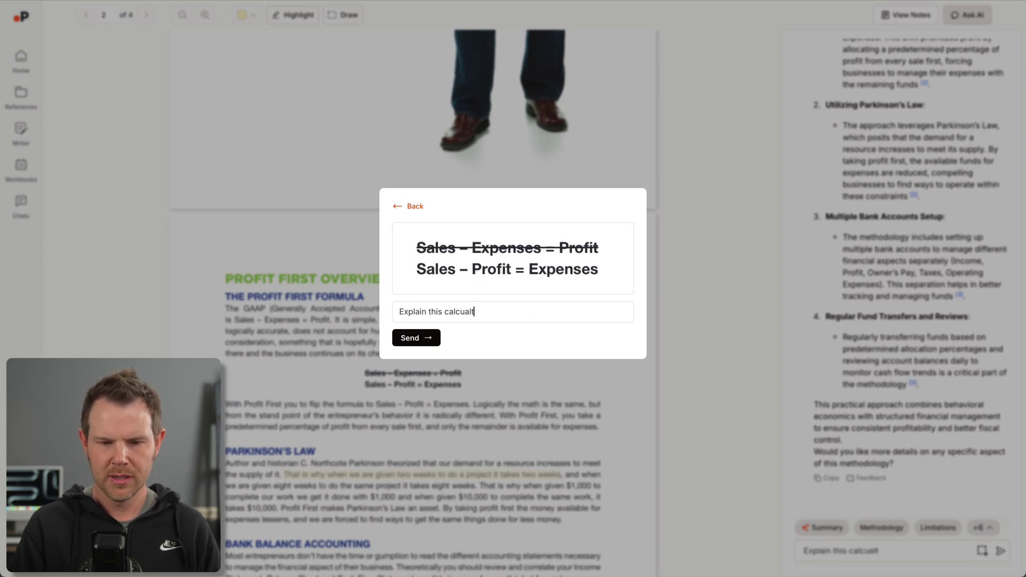
key(BackSpace)
key(BackSpace)
key(BackSpace)
text(lation)
key(Return)
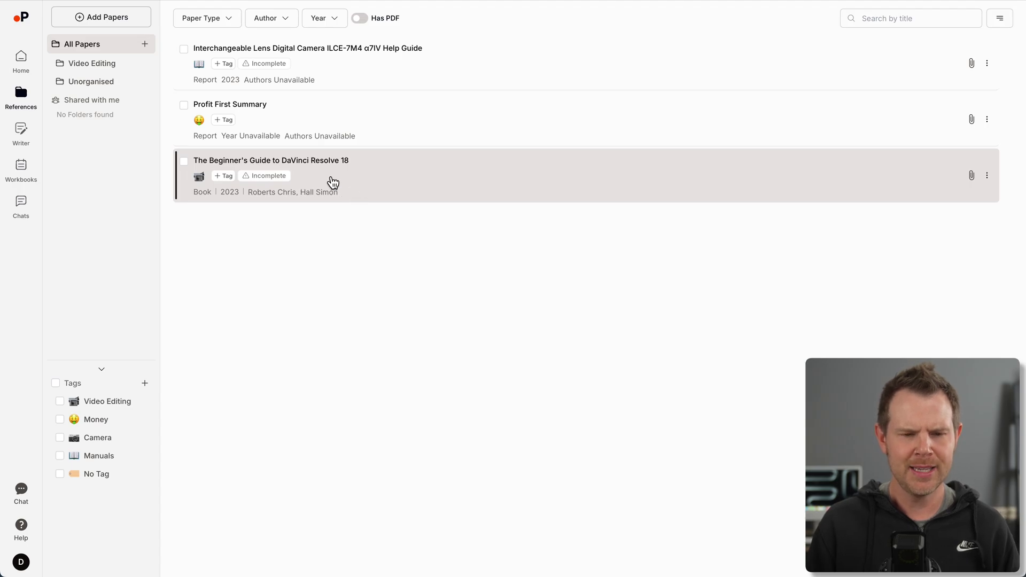
- Review the Beginner's Guide to DaVinci Resolve 18 book citation in its Edit form
click(986, 176)
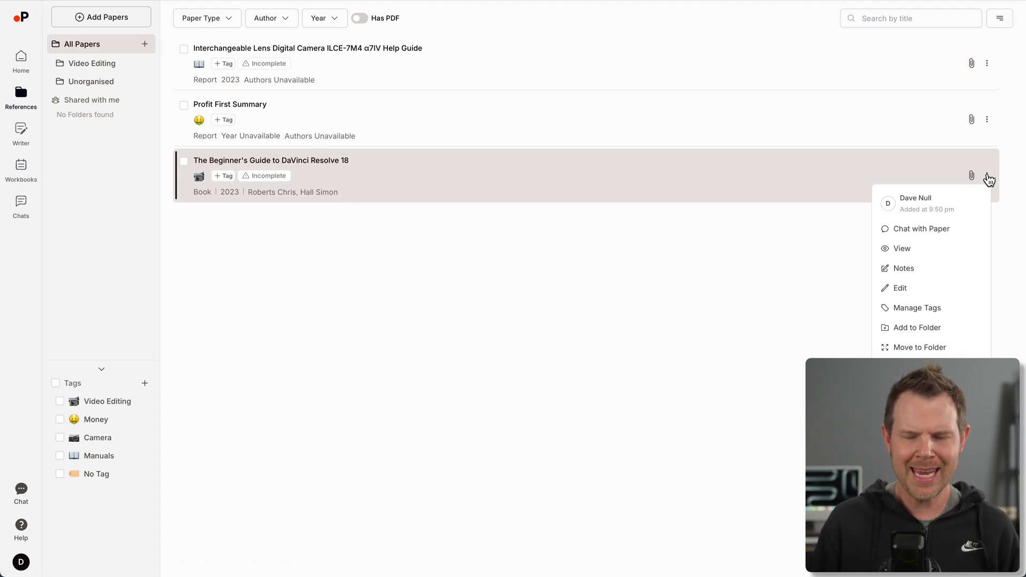
click(918, 289)
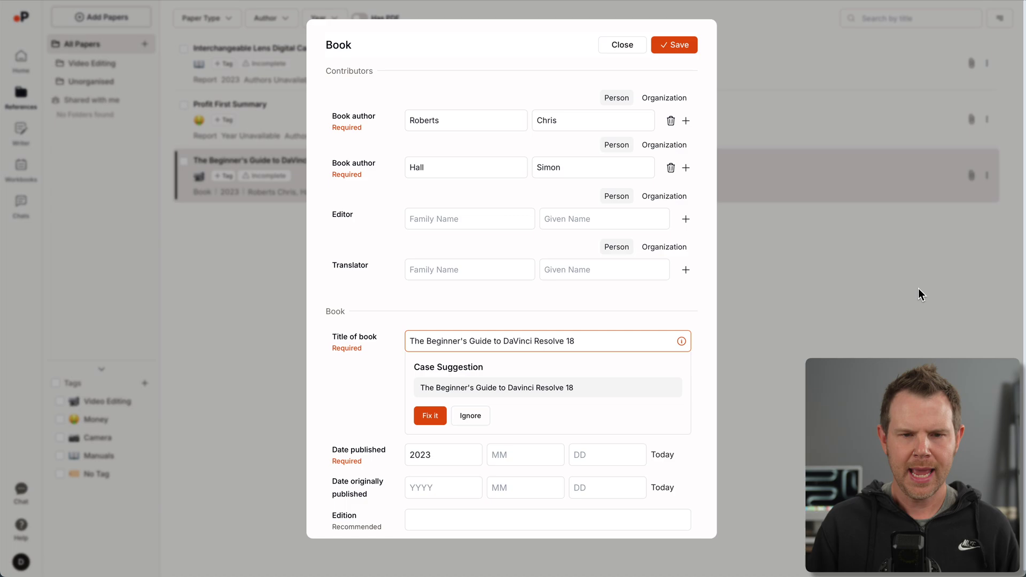
scroll(528, 264, down, 8)
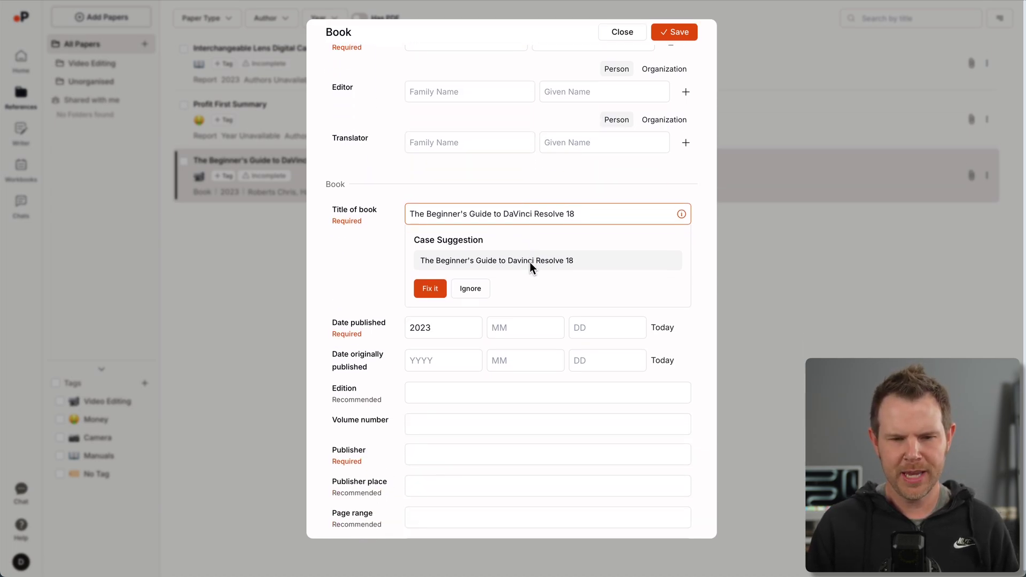
scroll(530, 264, down, 7)
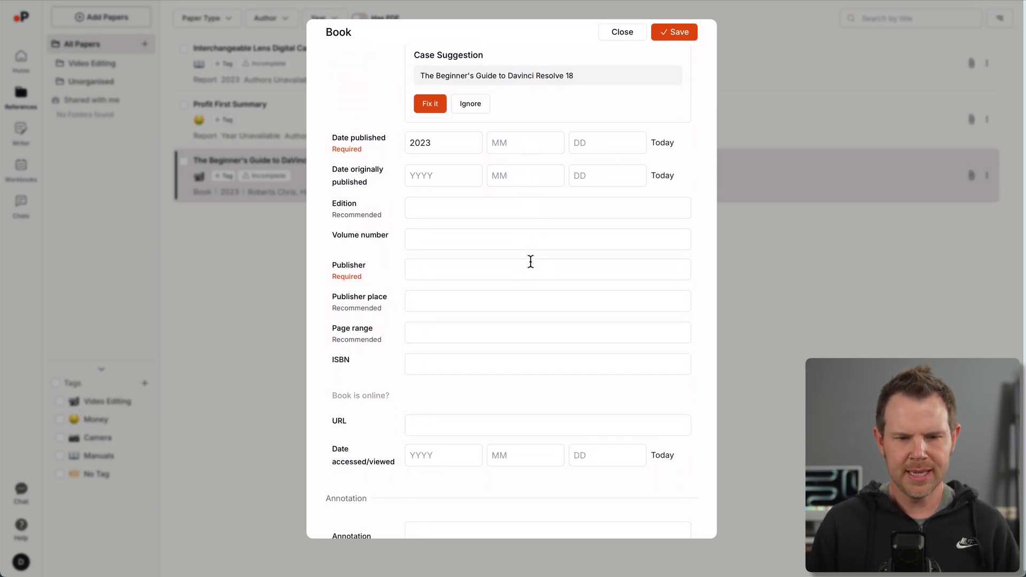
scroll(530, 263, down, 2)
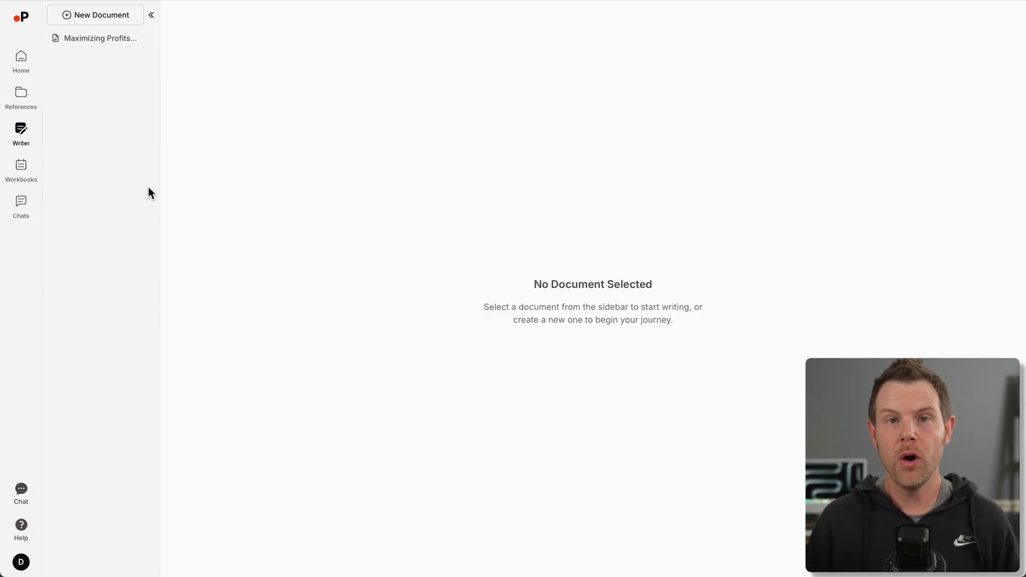
- Generate a new outlined document from the pasted regional US taco book prompt, keeping APA 7 citations
click(105, 15)
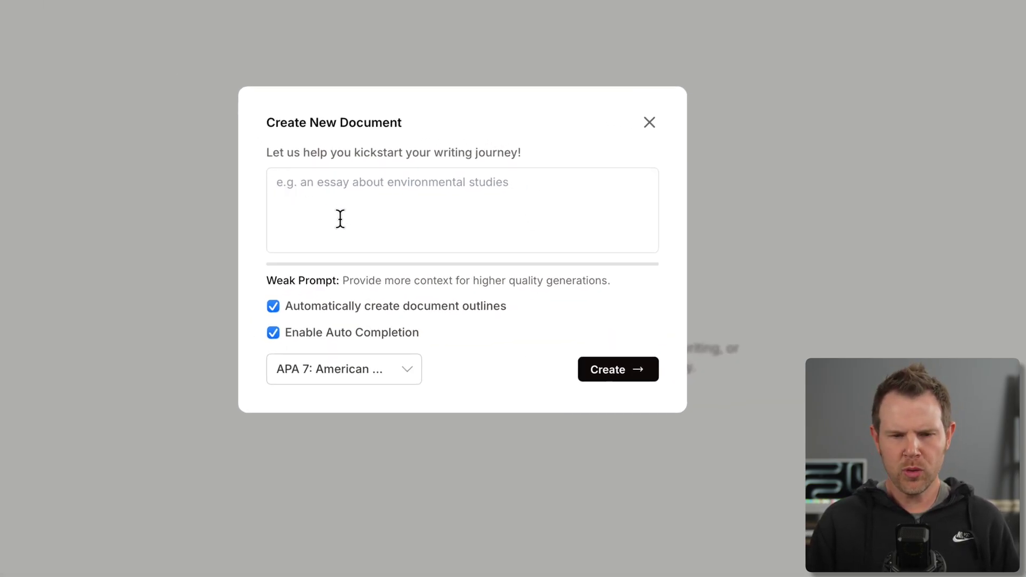
click(361, 218)
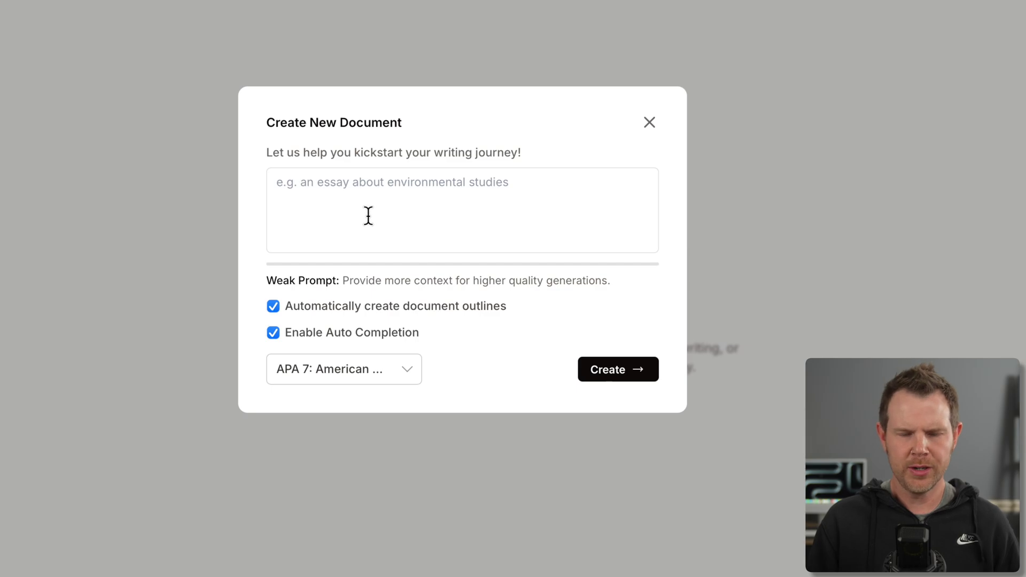
text(I'm write about book about taco recipes from around the united states, focused on how each area likes different types.)
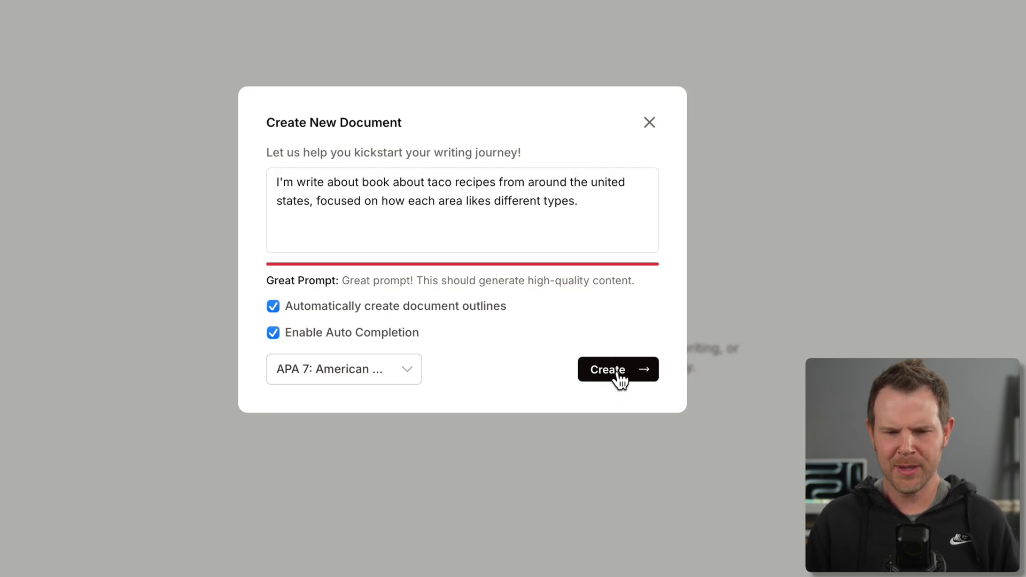
click(387, 375)
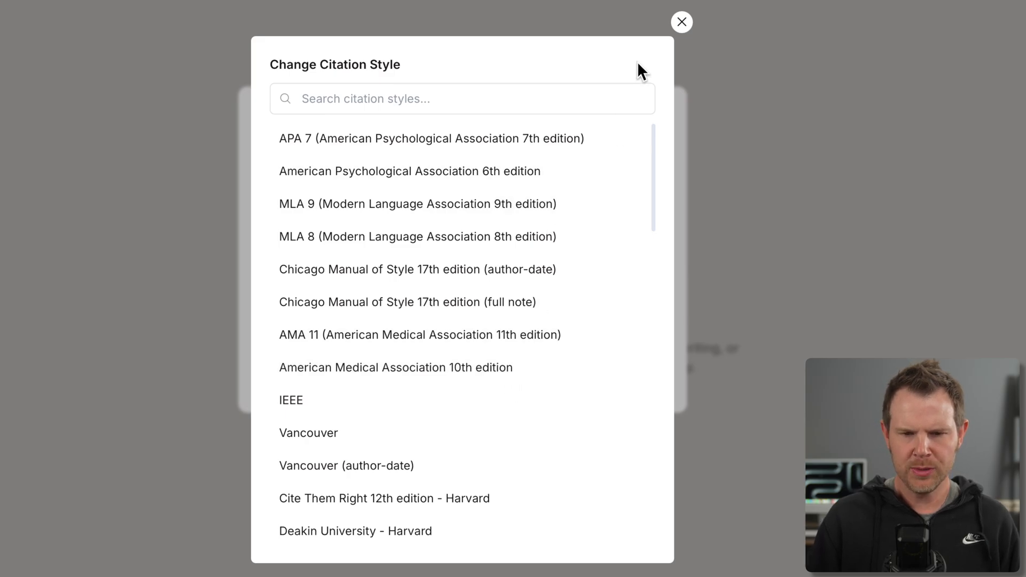
click(681, 22)
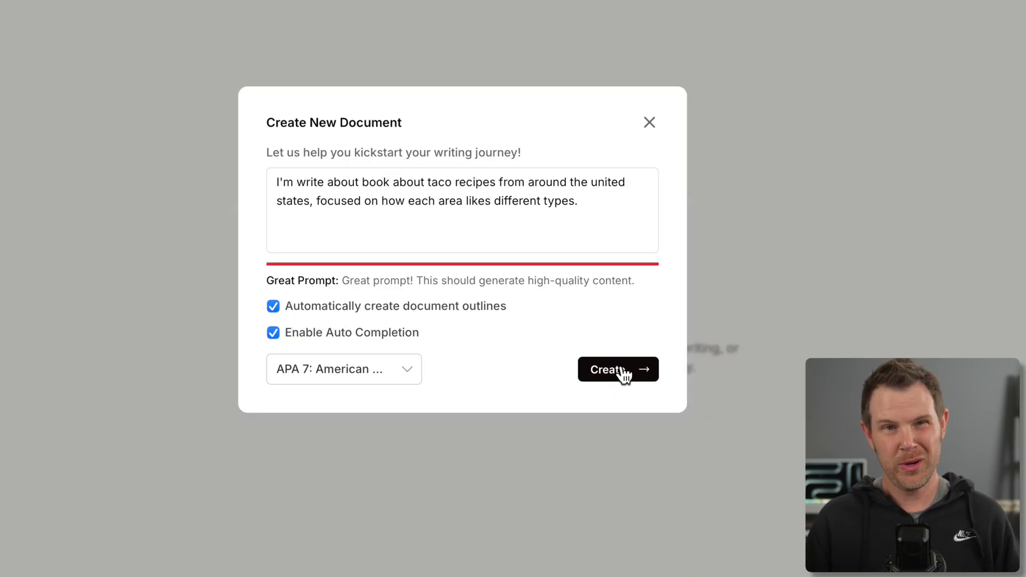
click(620, 373)
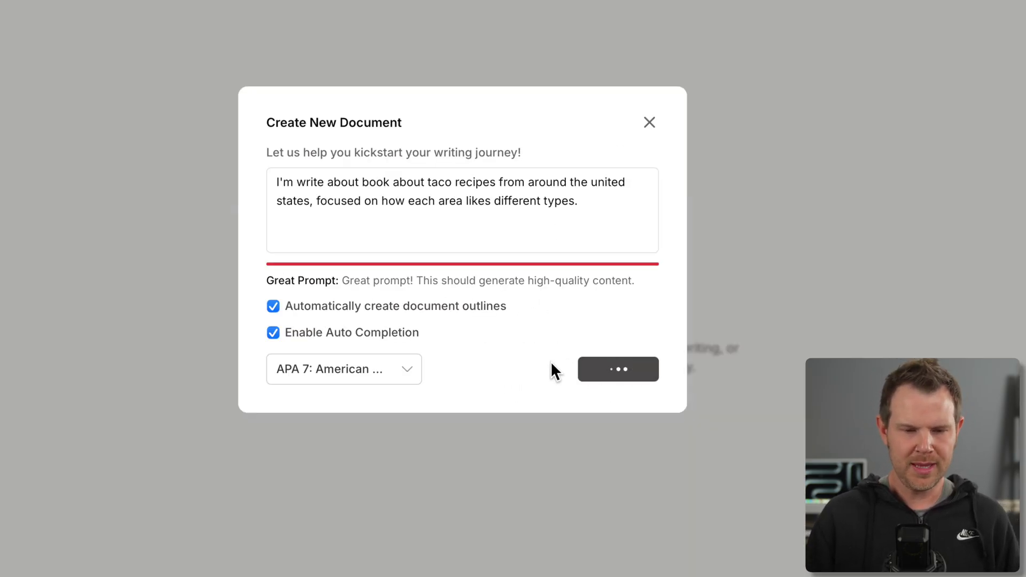
- Use 'Write the intro' under the Introduction heading and accept the four-paragraph AI version
click(591, 376)
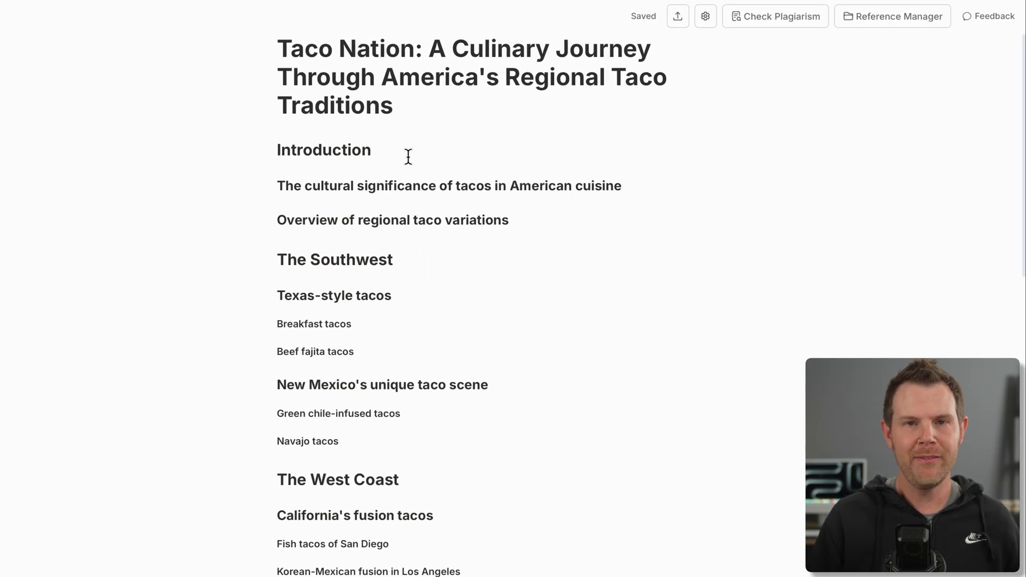
click(409, 153)
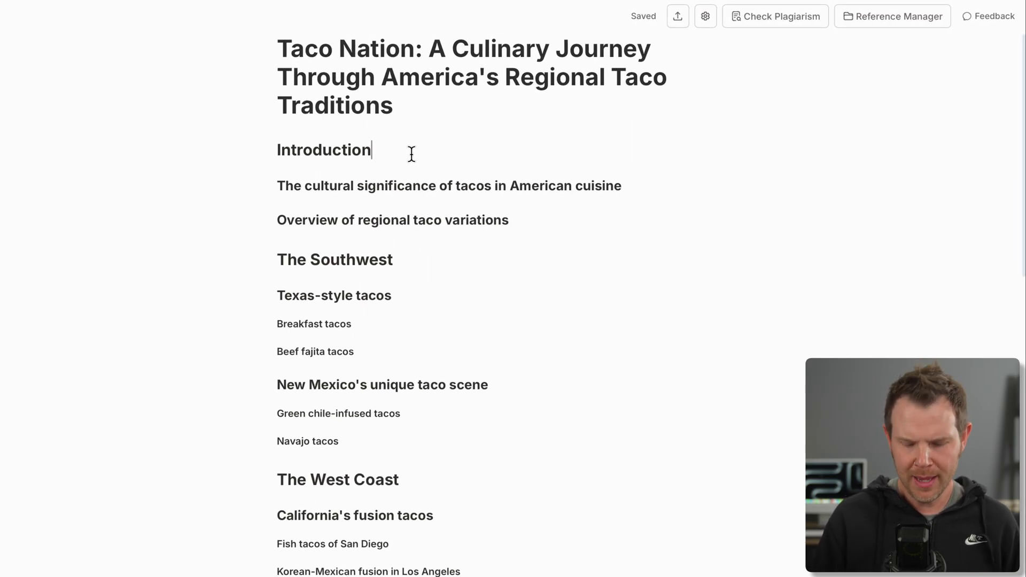
key(Return)
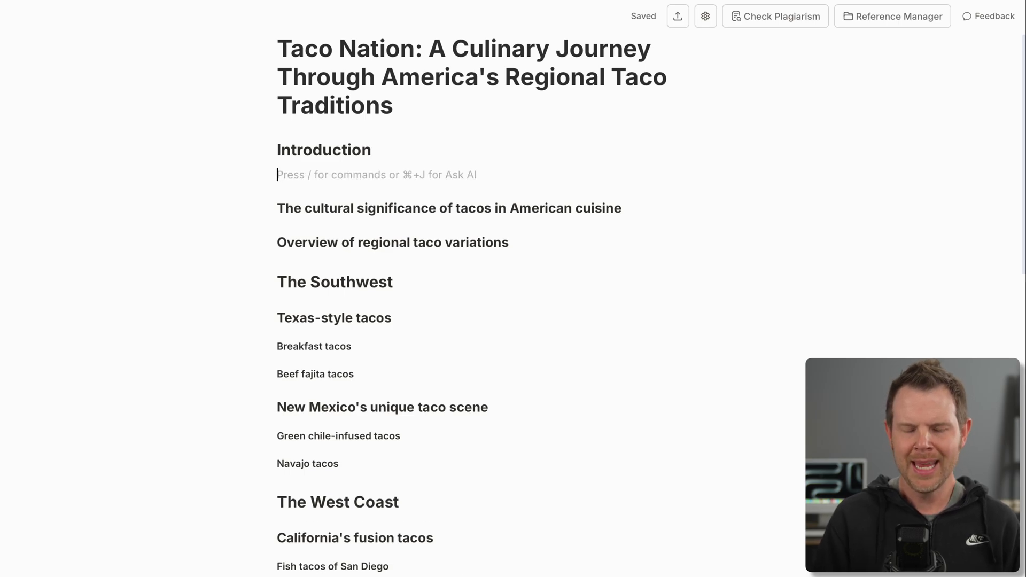
key(super+j)
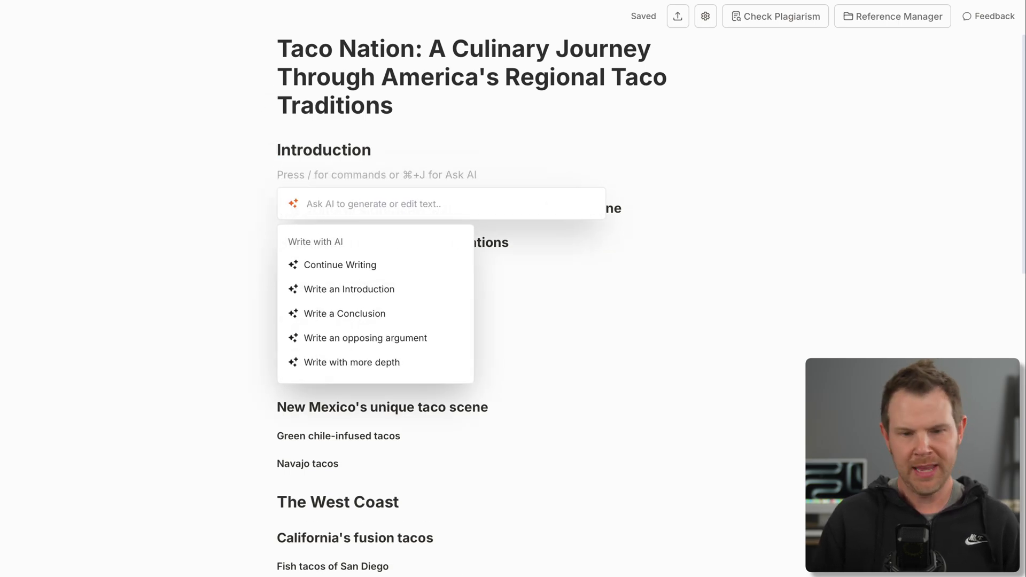
text(Write the intro)
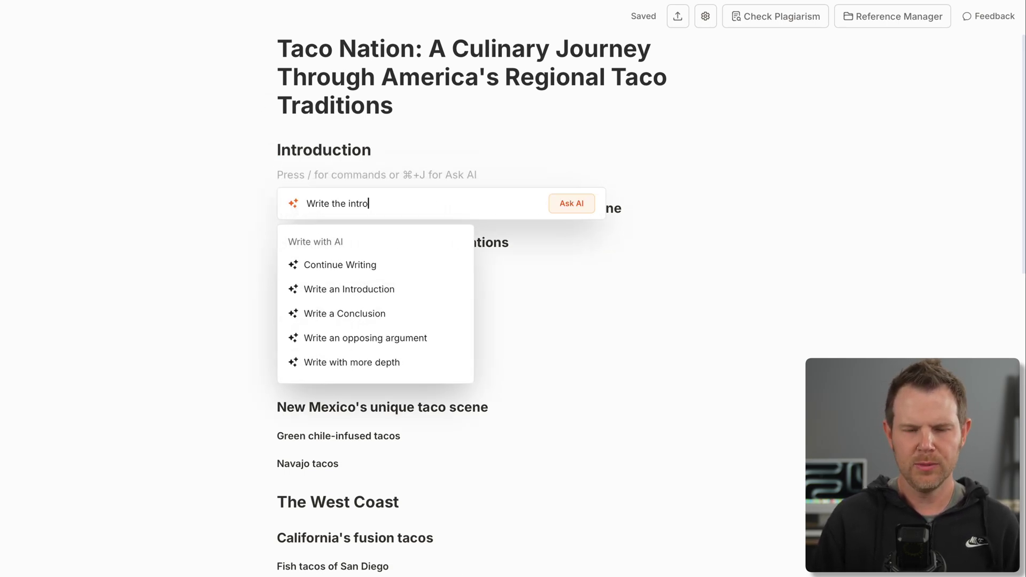
key(Return)
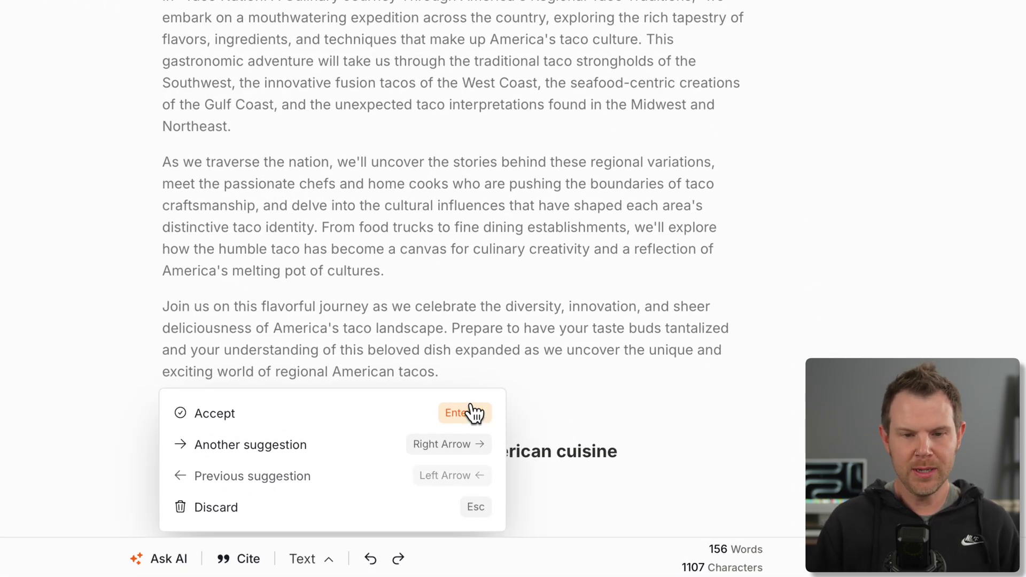
click(473, 413)
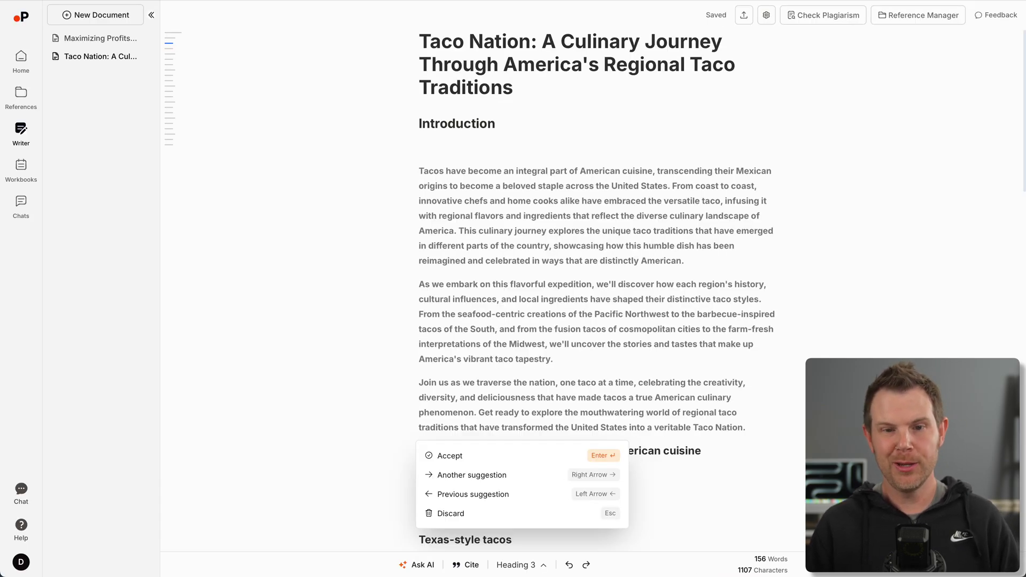
key(Right)
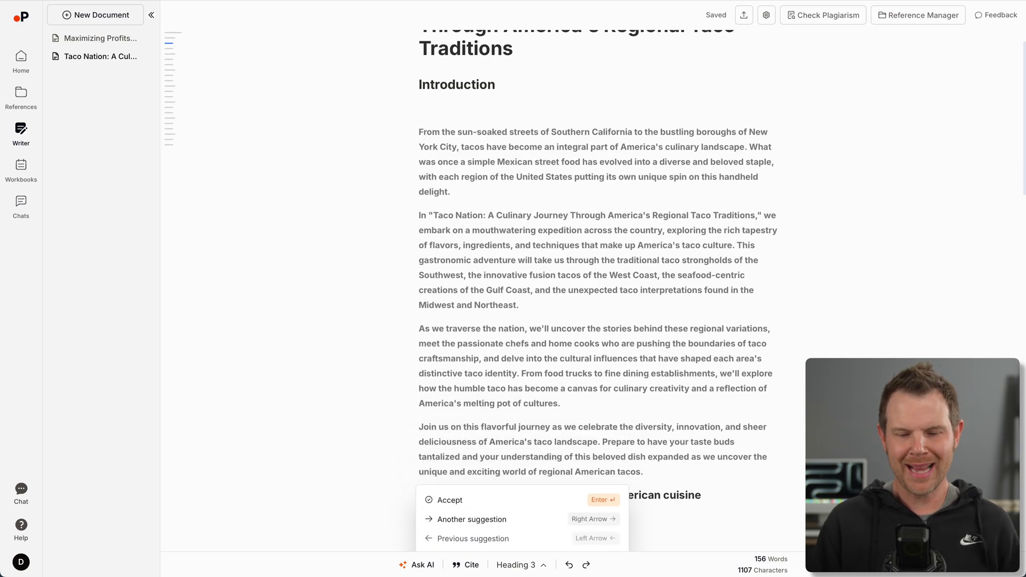
key(Return)
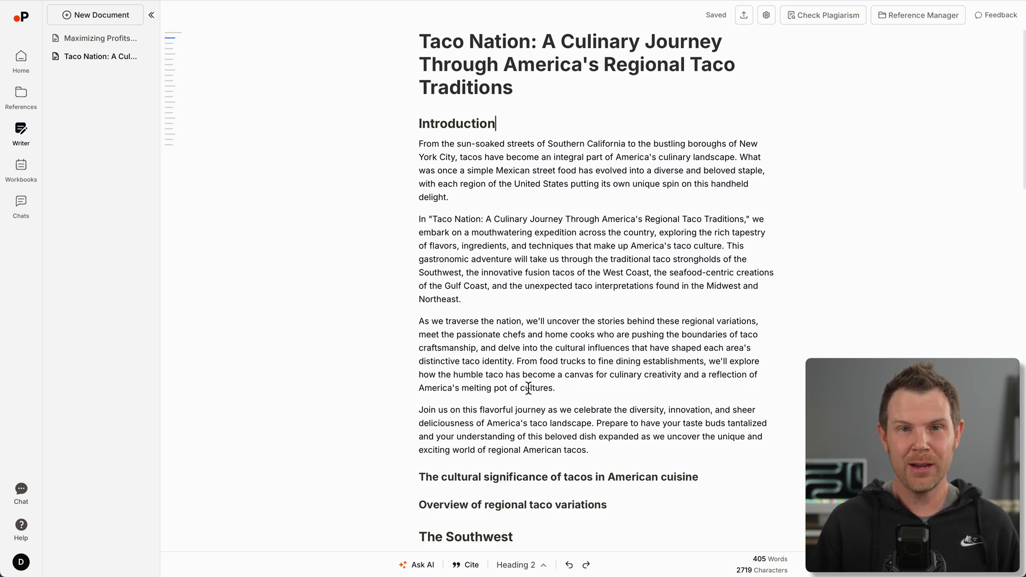
click(625, 451)
key(Return)
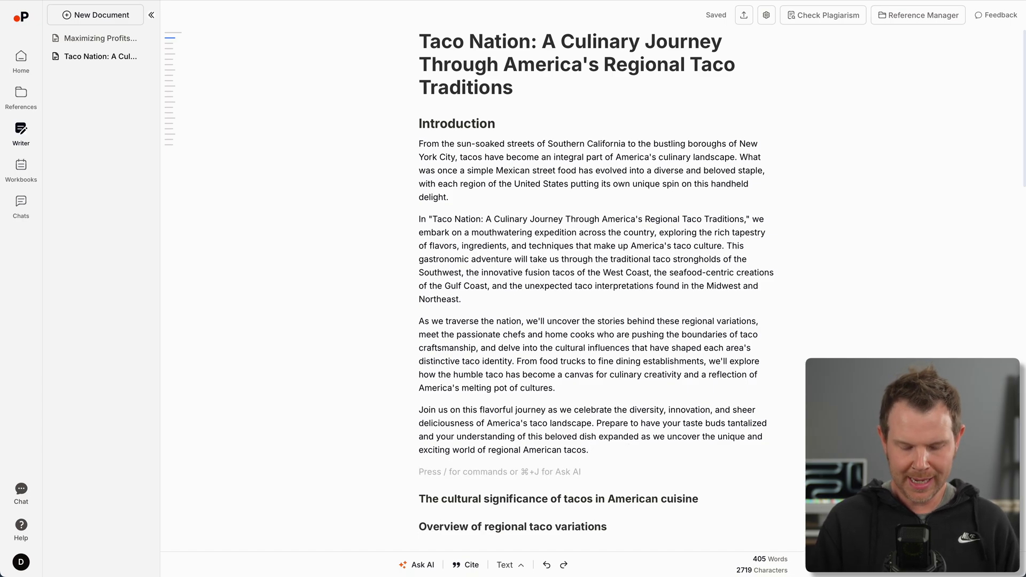
text(/)
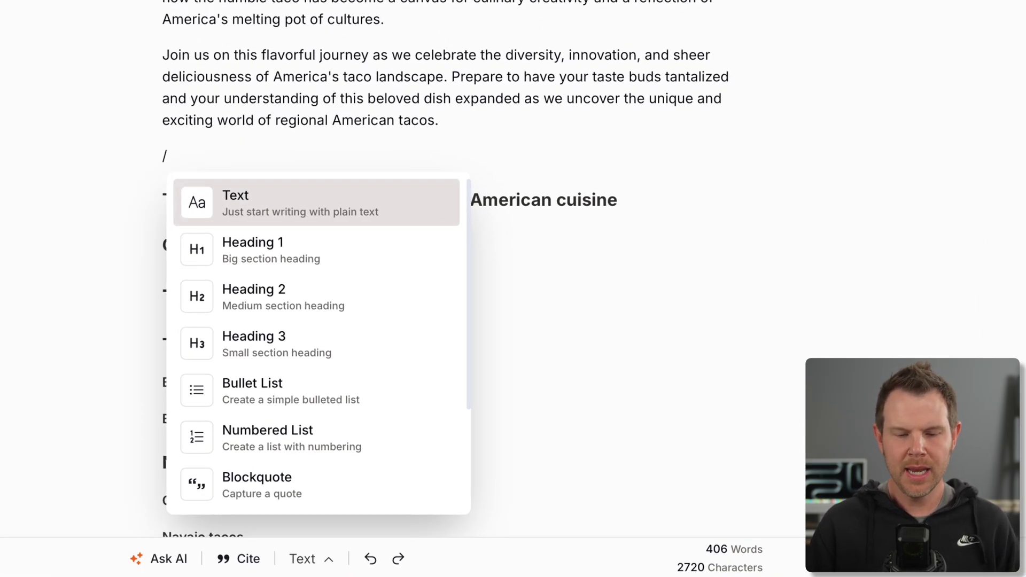
scroll(350, 472, down, 5)
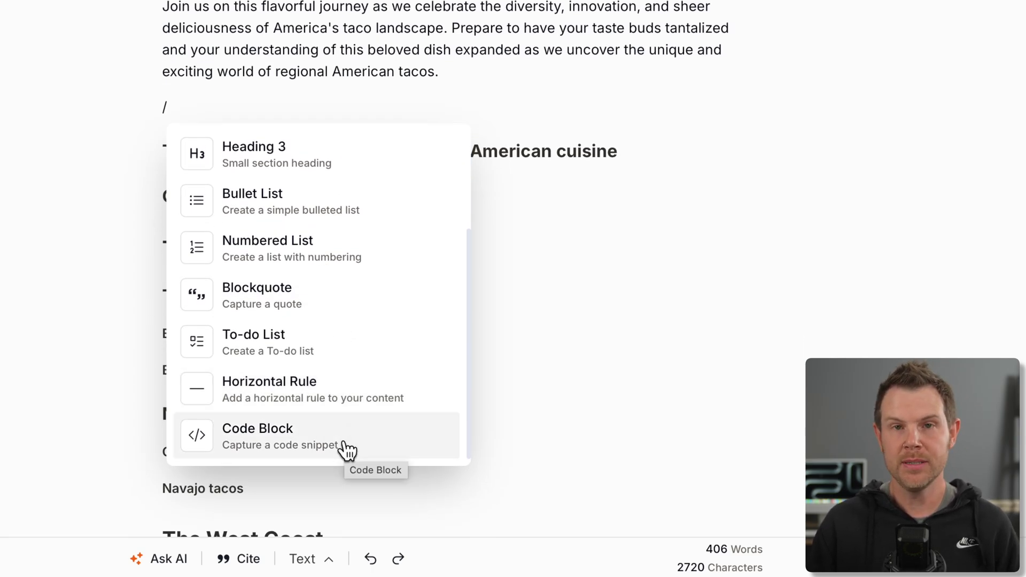
key(BackSpace)
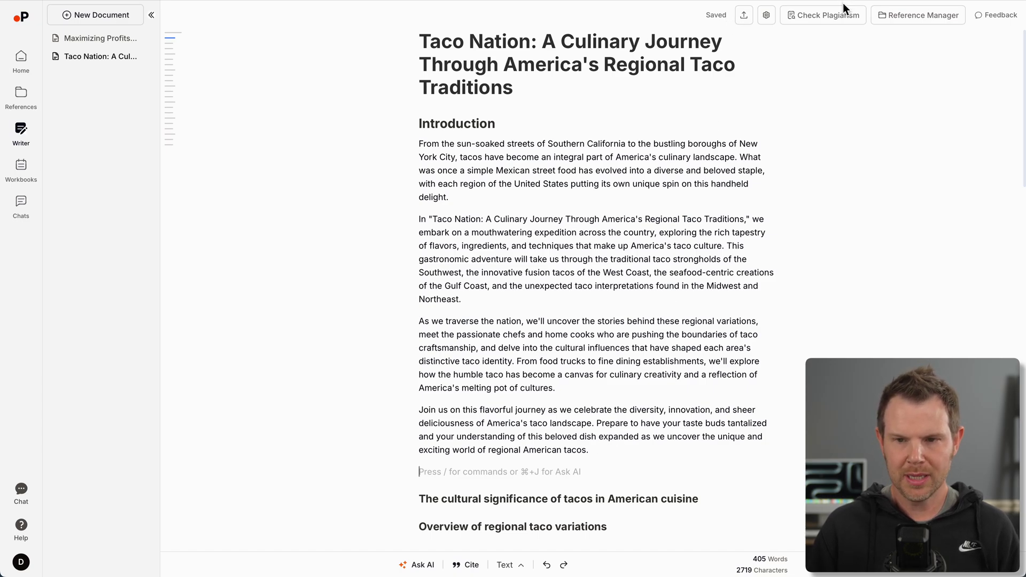
- Plagiarism-check the taco Introduction, confirming 0.00%, then go to the Workbooks page
click(831, 15)
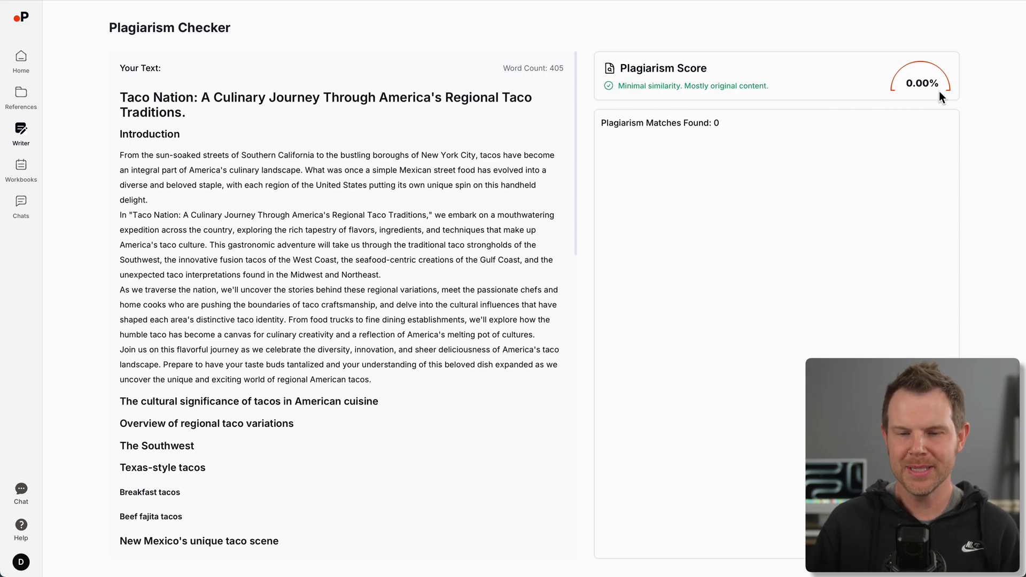
scroll(491, 305, down, 15)
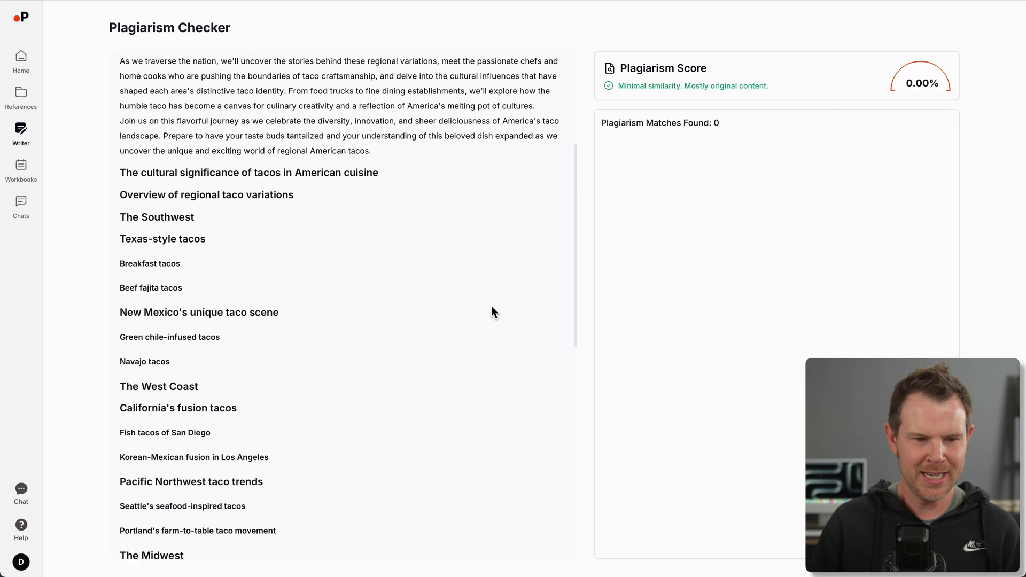
scroll(494, 300, up, 15)
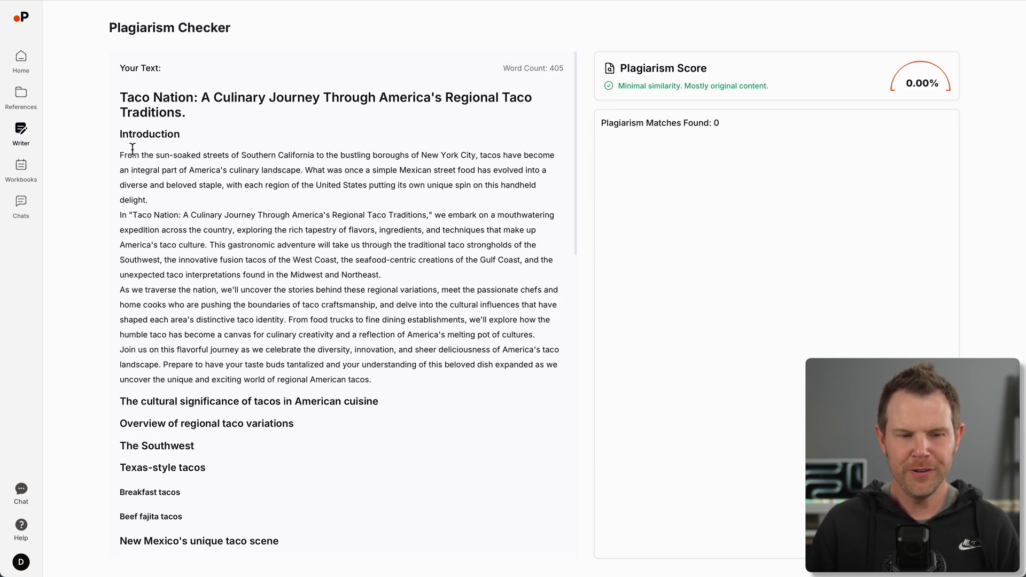
drag(118, 156, 407, 374)
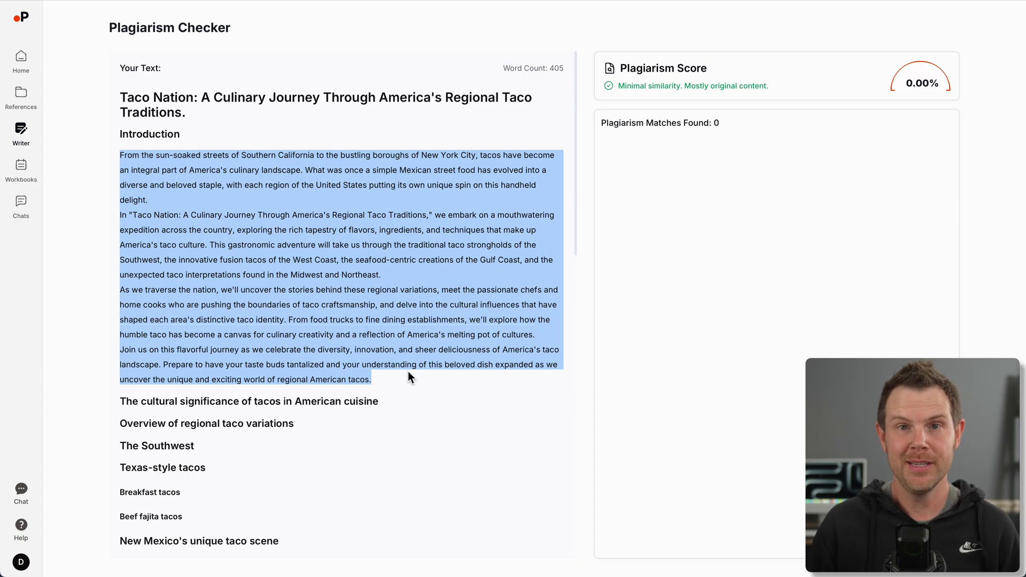
click(21, 170)
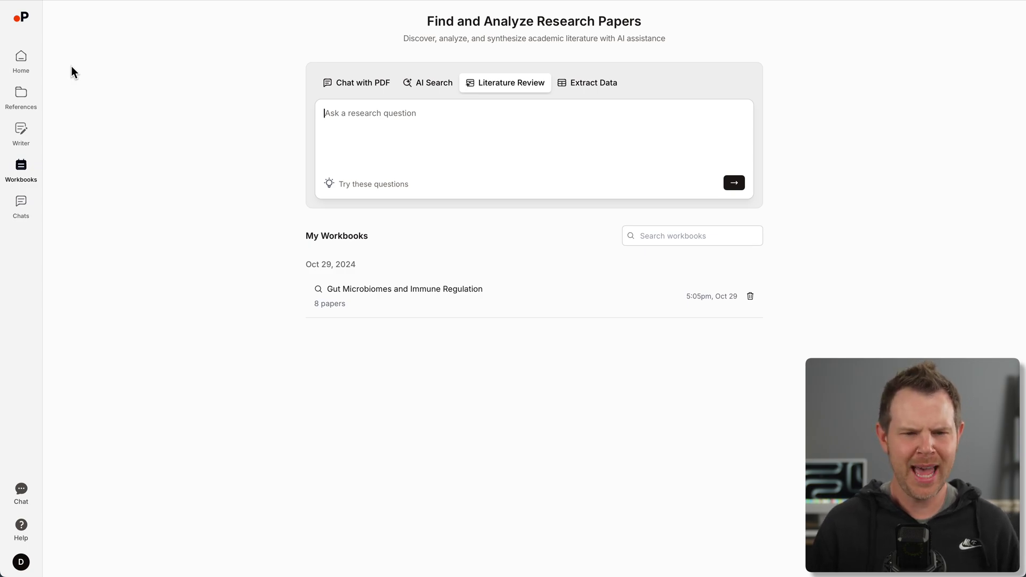
- Ask AI Search for the minimum protein needed to build muscle and get a cited answer
click(26, 61)
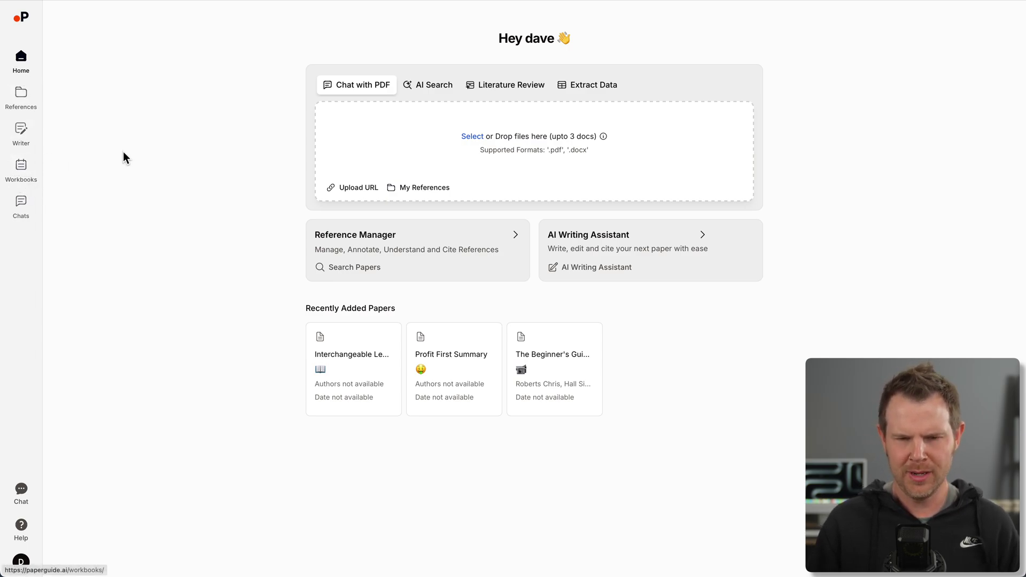
click(427, 84)
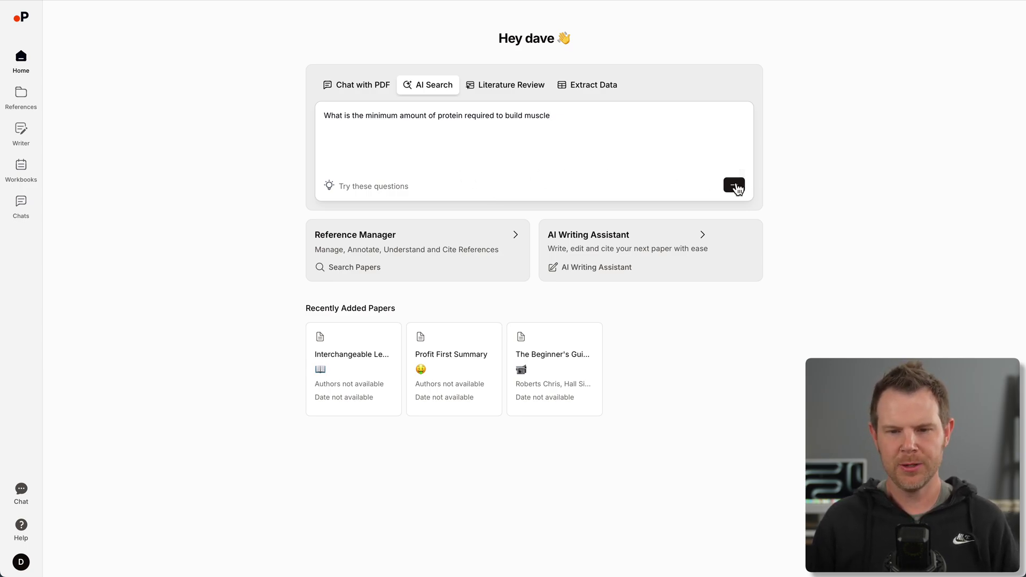
click(733, 184)
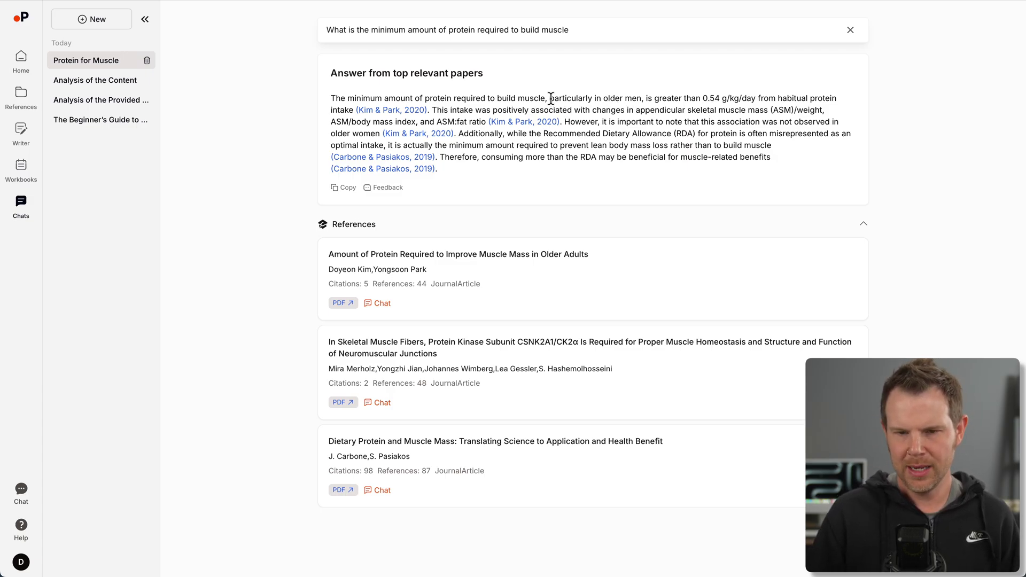
- Download the first referenced paper's PDF and open a chat with the Kim & Park protein study
drag(550, 98, 643, 94)
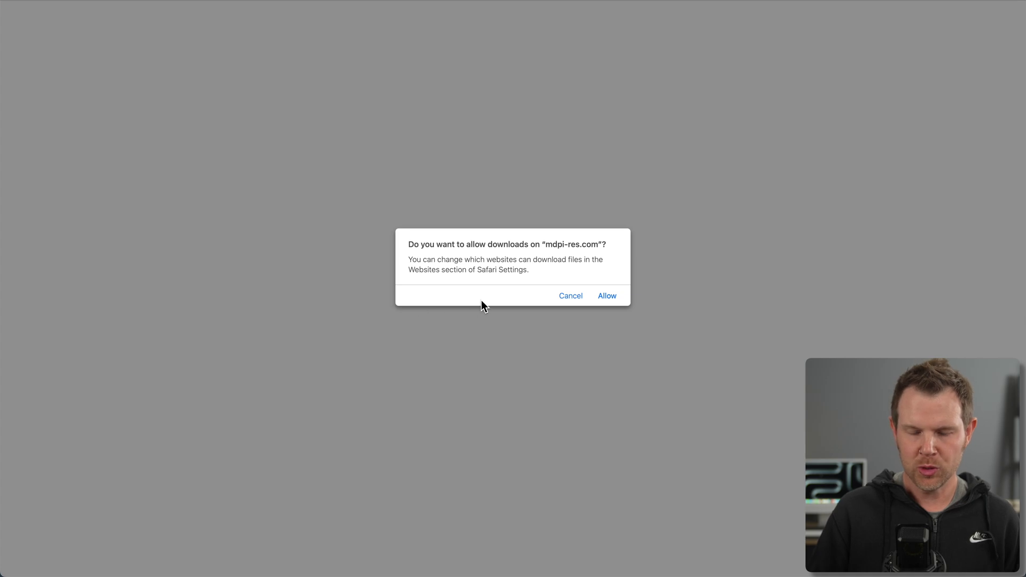
click(607, 296)
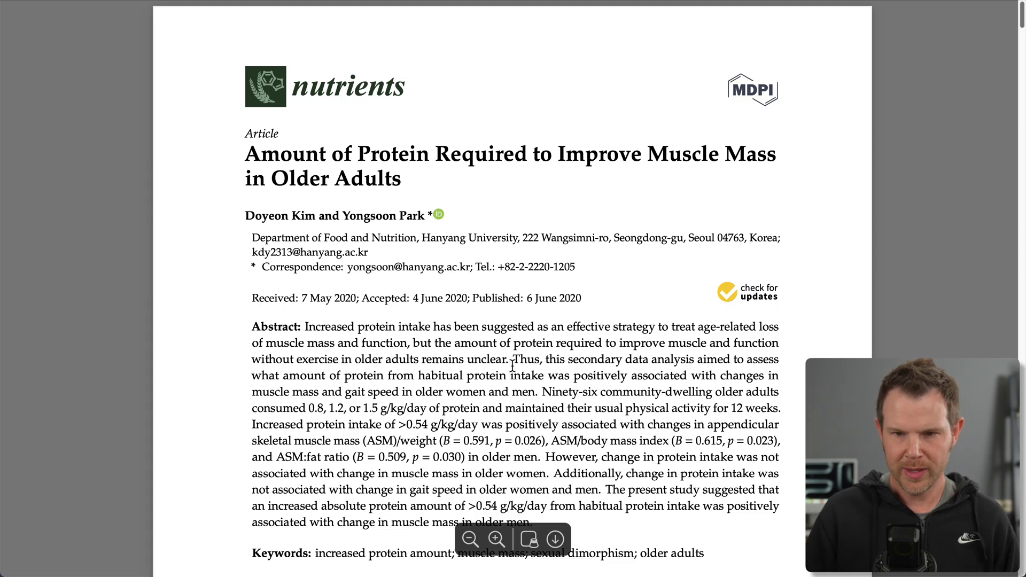
scroll(596, 363, down, 10)
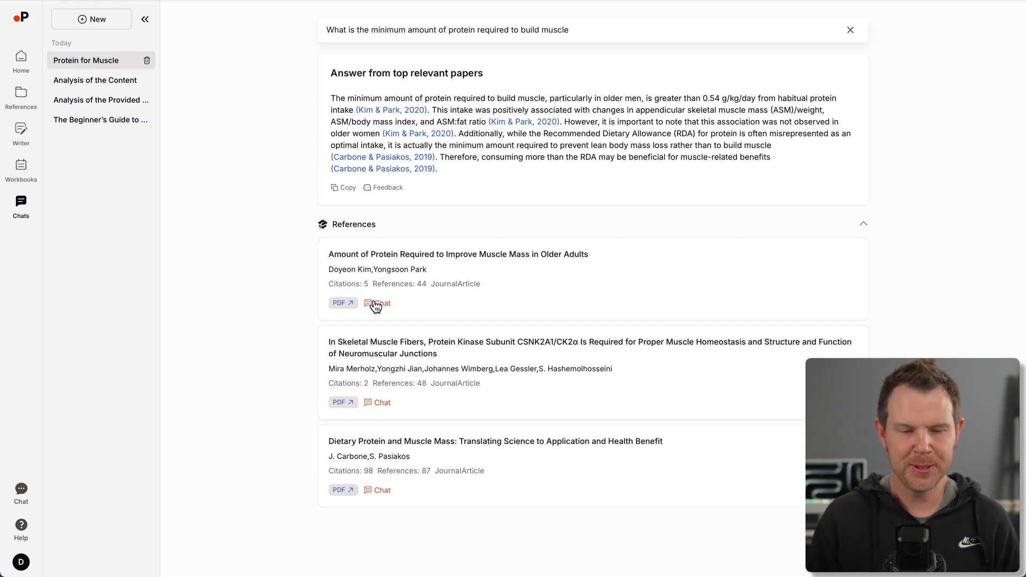
click(377, 304)
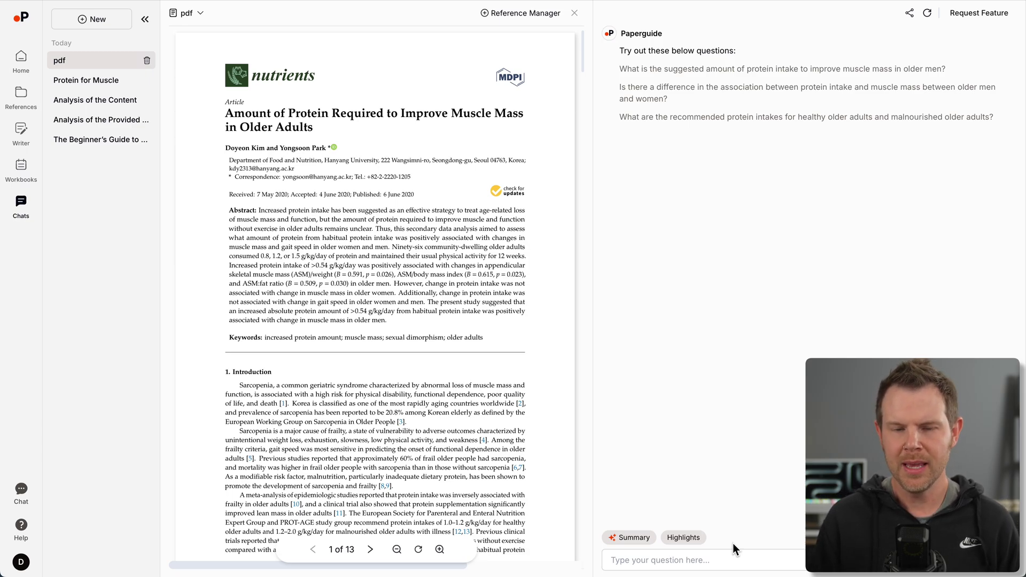
- Save the muscle-protein paper to the Reference Manager library
click(485, 15)
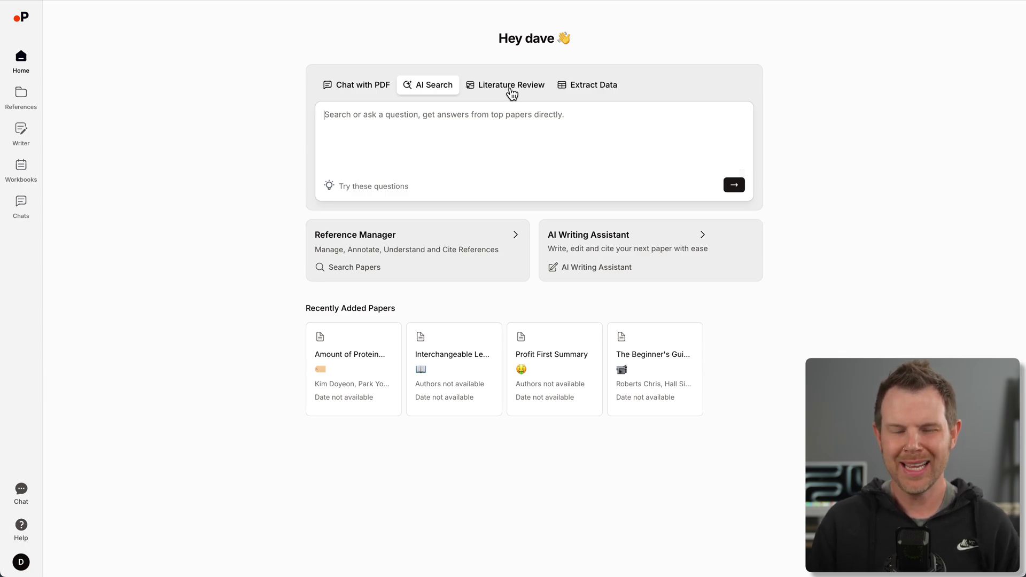
- Run a Literature Review on the suggested question about social media and adolescent mental health
click(510, 92)
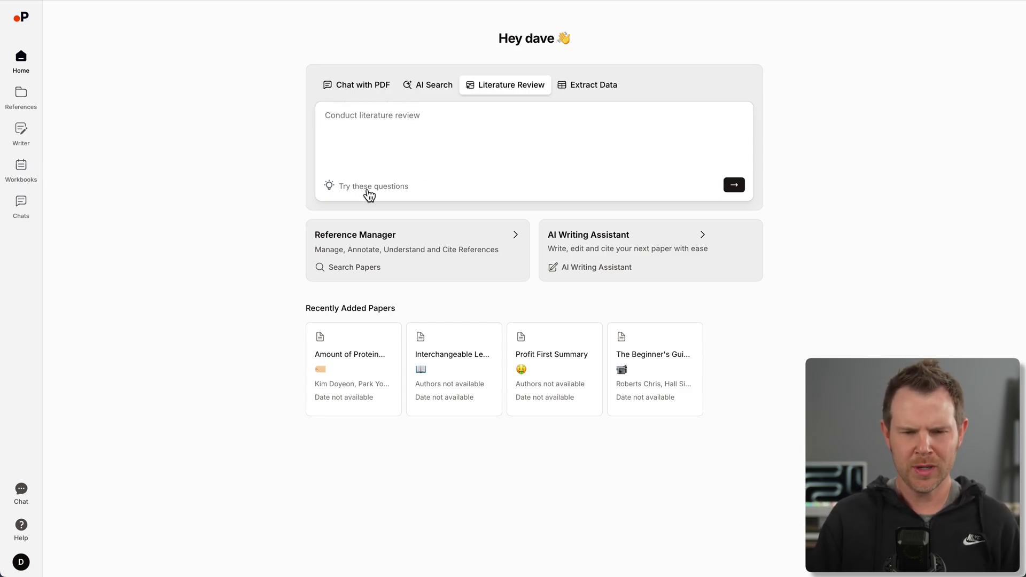
click(368, 190)
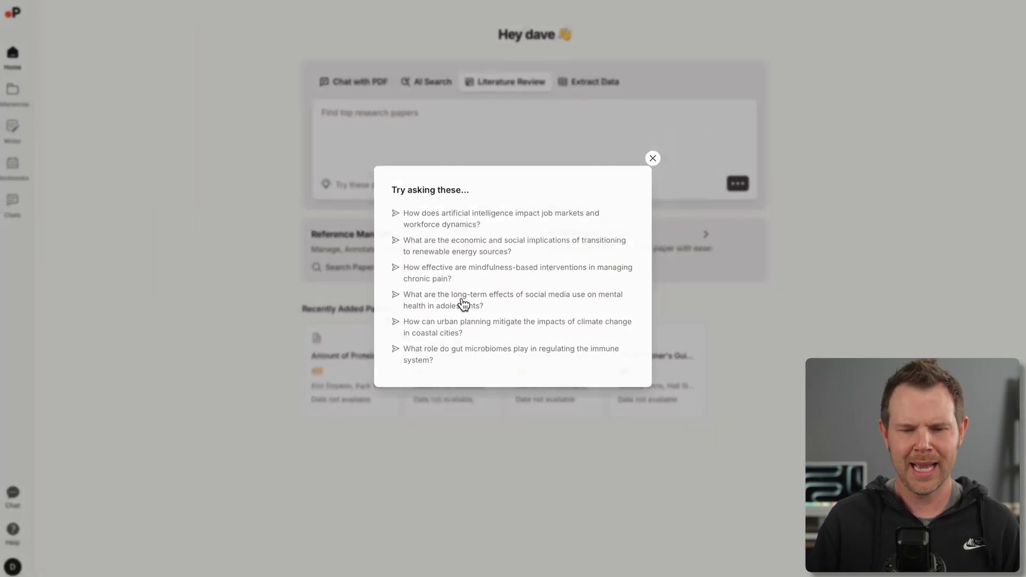
key(Escape)
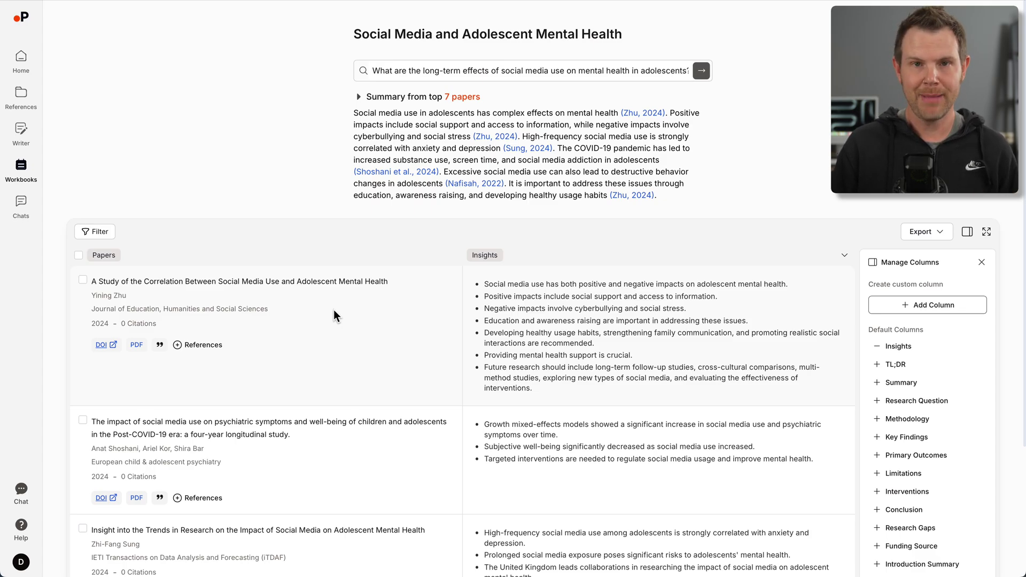
- Browse the papers table, adding Methodology and Funding Source columns from Manage Columns
scroll(333, 315, down, 5)
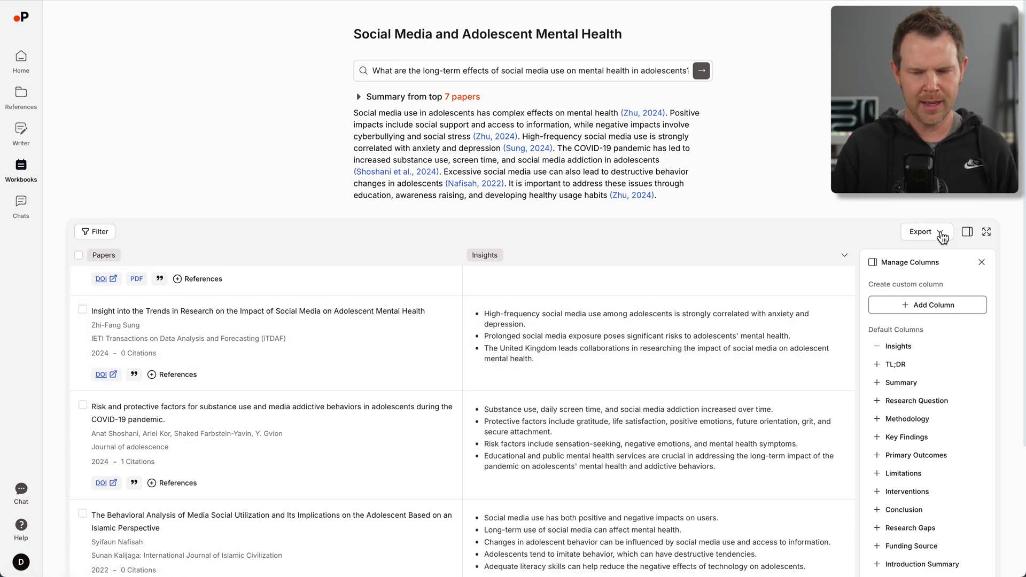
scroll(366, 320, up, 5)
scroll(368, 334, down, 4)
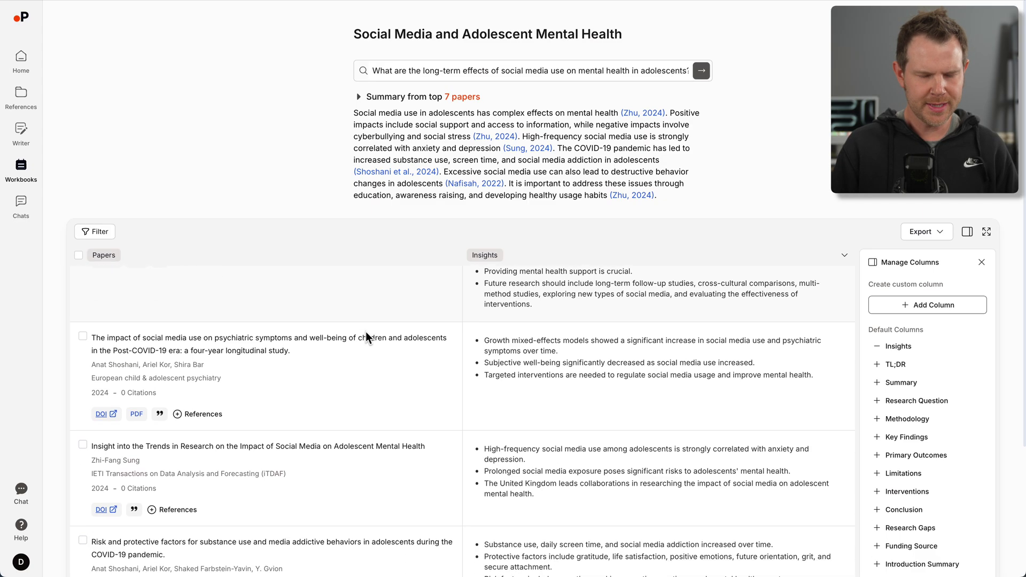
scroll(358, 369, down, 5)
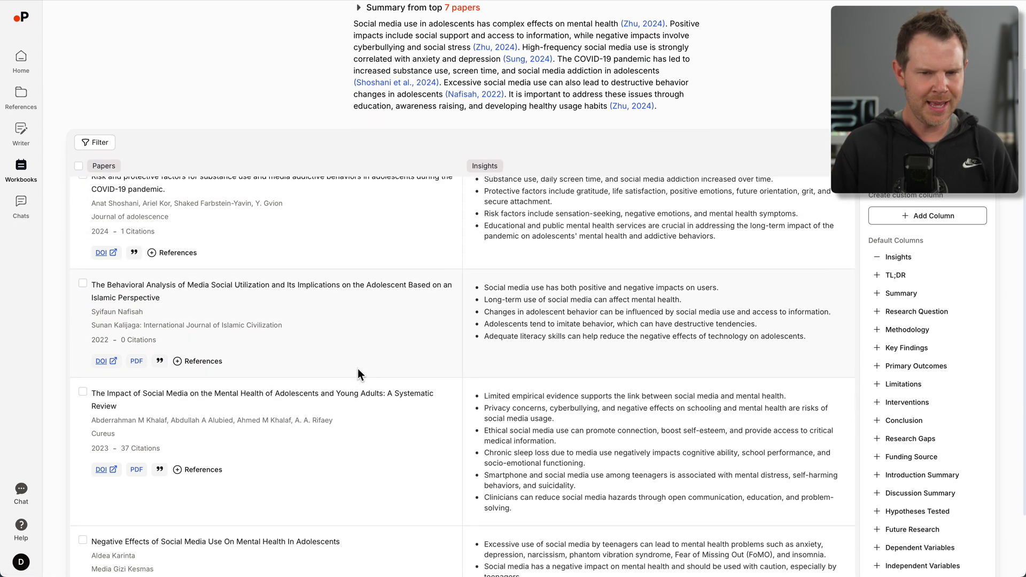
scroll(357, 367, up, 5)
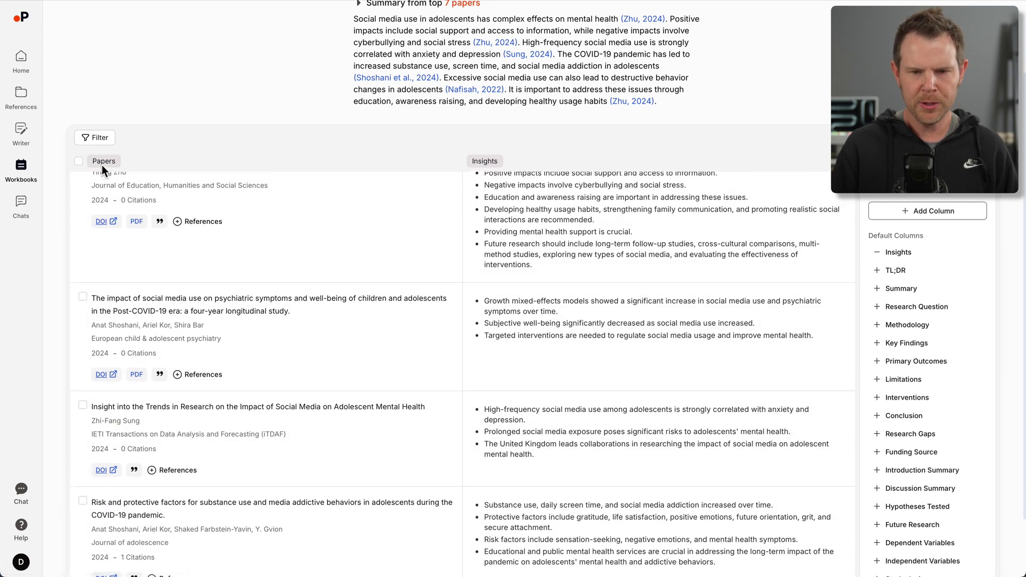
scroll(489, 192, up, 3)
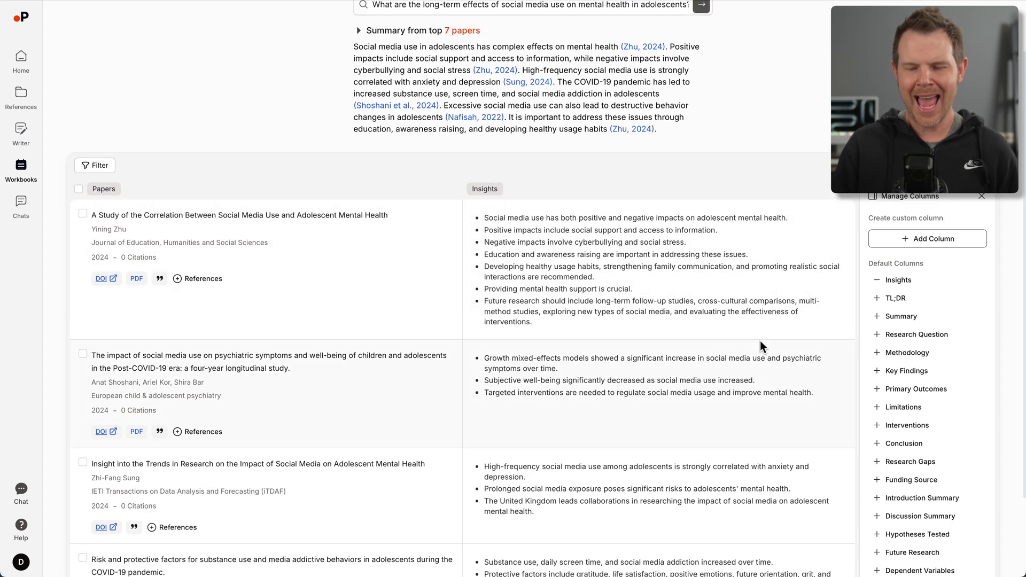
click(878, 353)
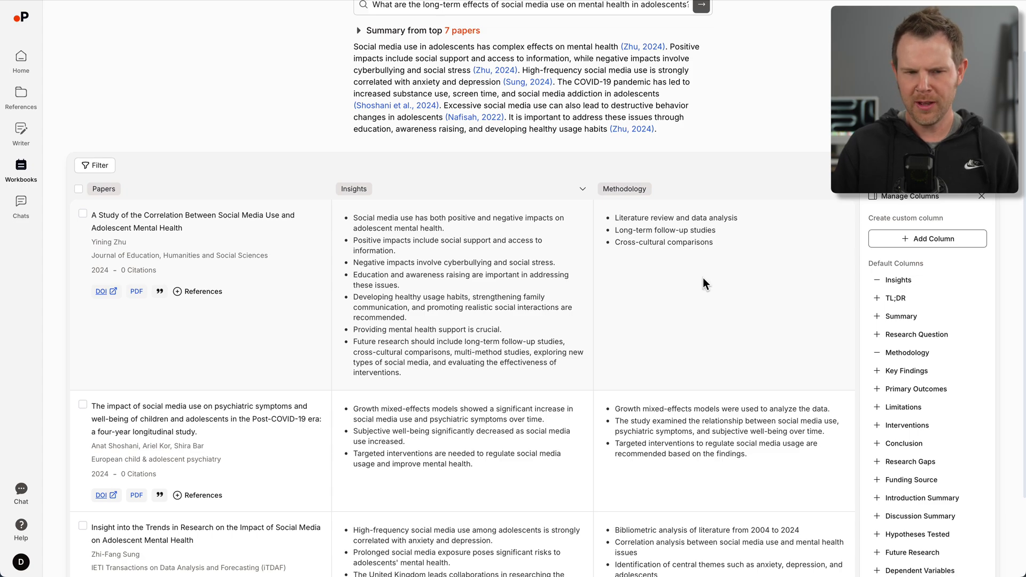
click(878, 482)
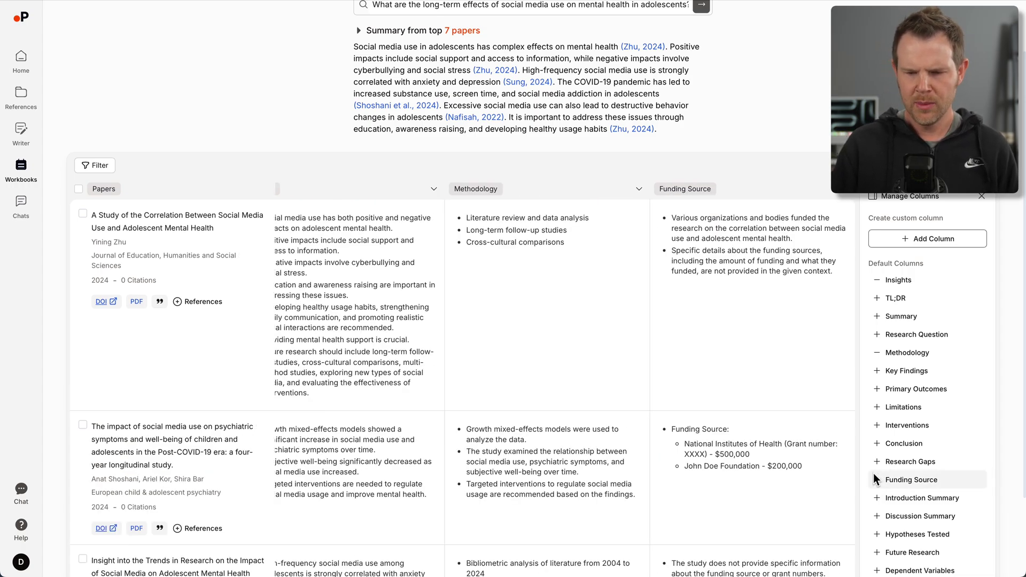
scroll(732, 322, down, 5)
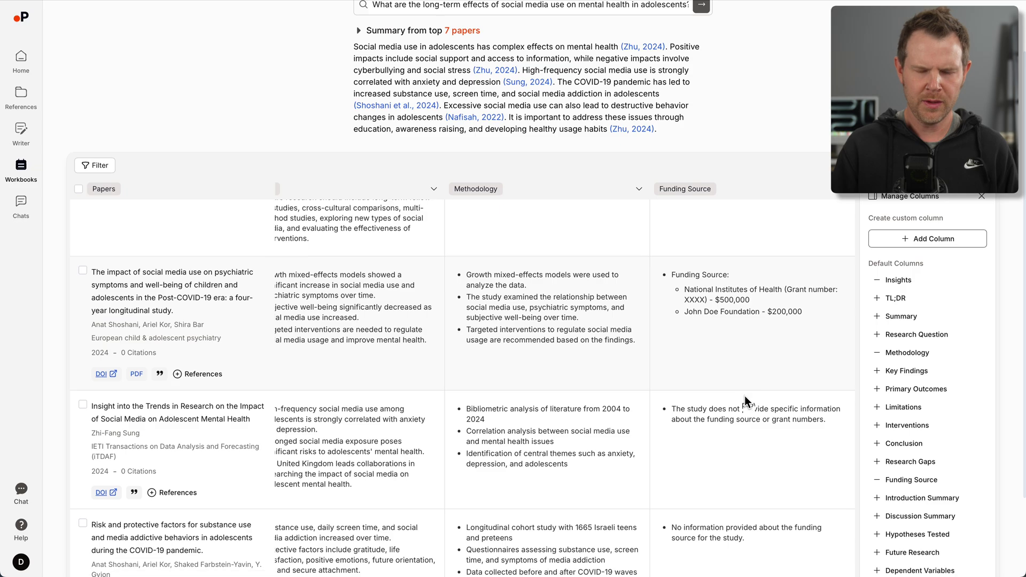
scroll(617, 383, left, 2)
scroll(620, 383, right, 3)
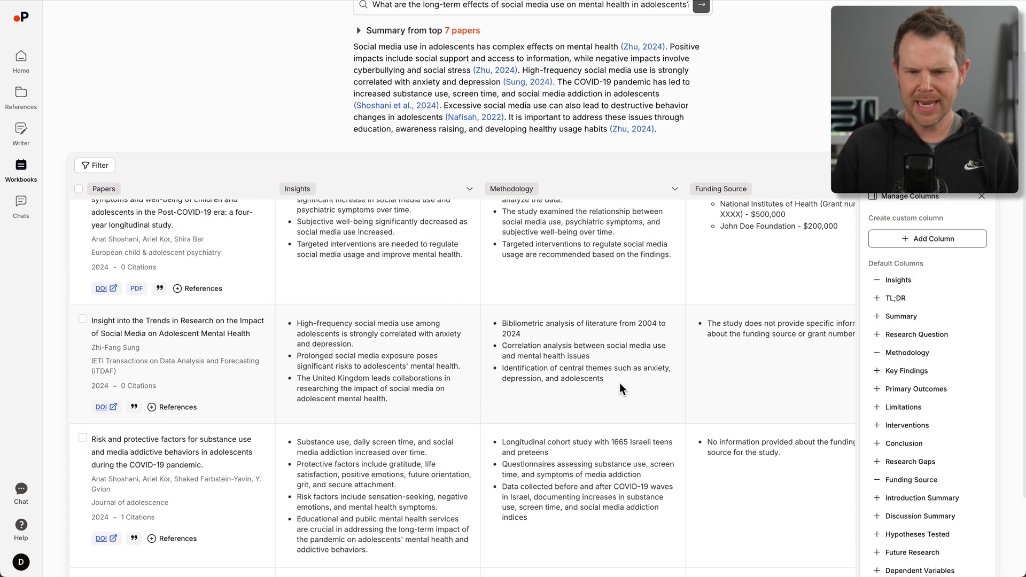
scroll(624, 380, left, 2)
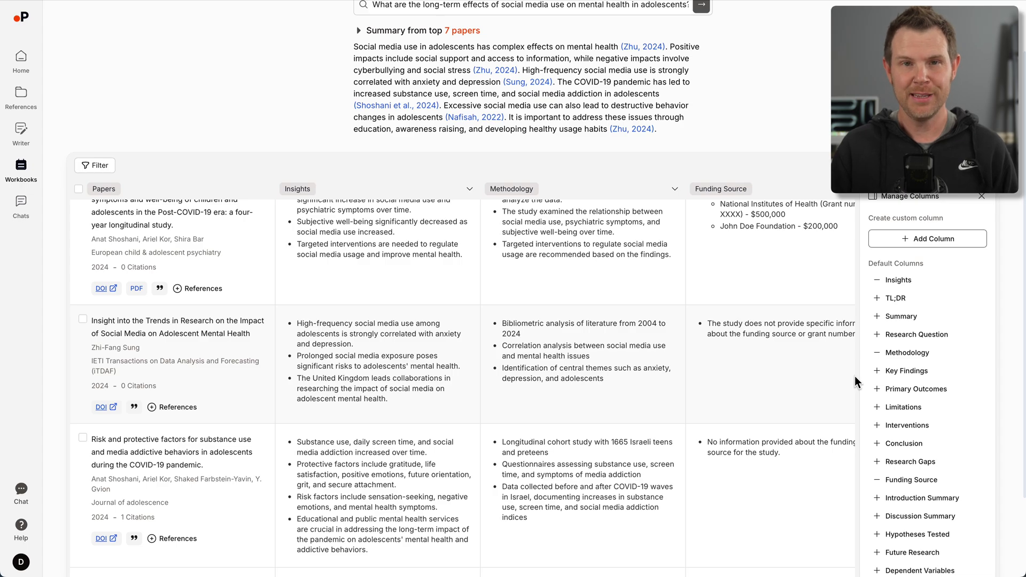
scroll(792, 377, up, 6)
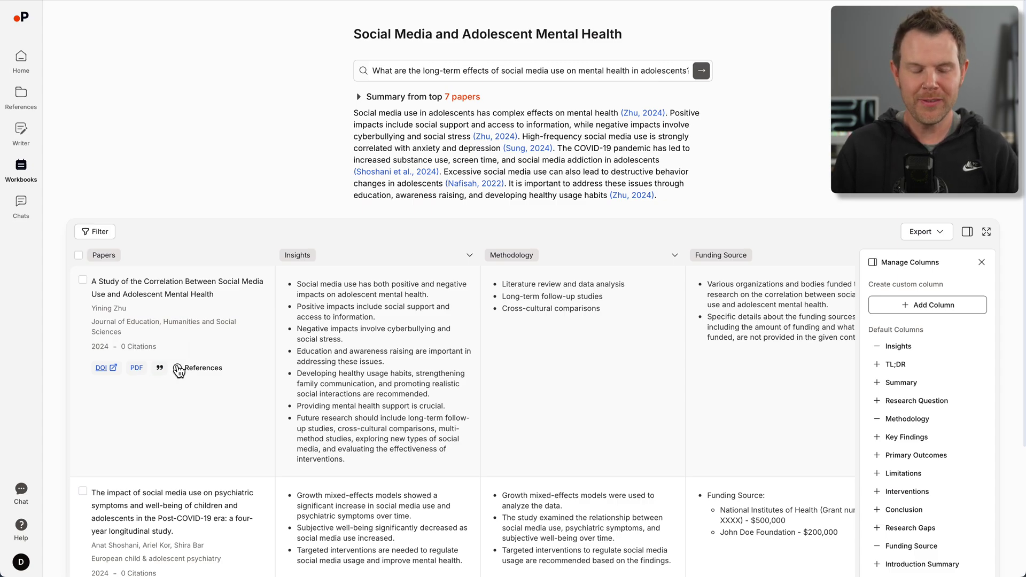
- Add the first social media paper to References and check it appears in the reference library
click(179, 369)
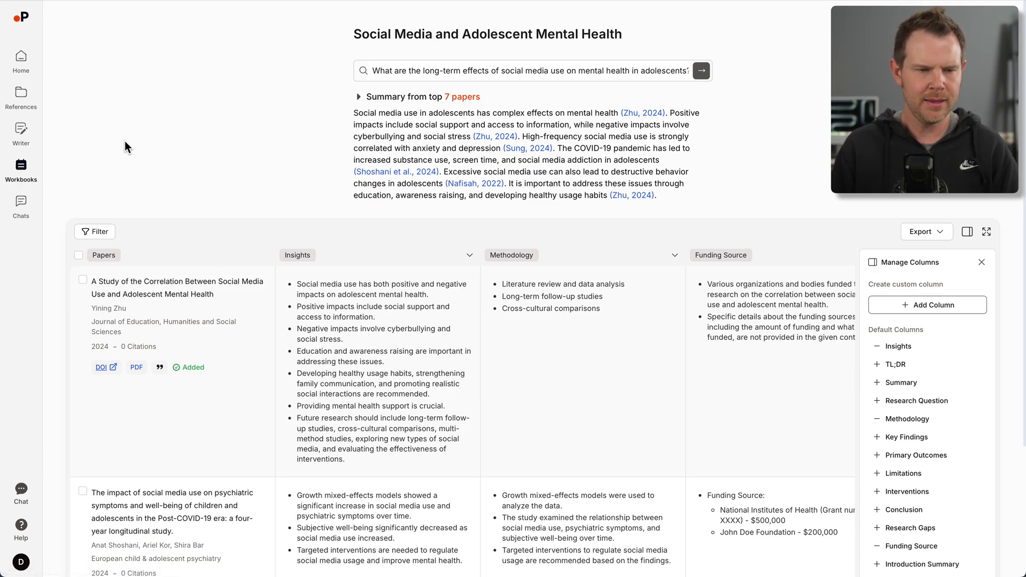
click(20, 98)
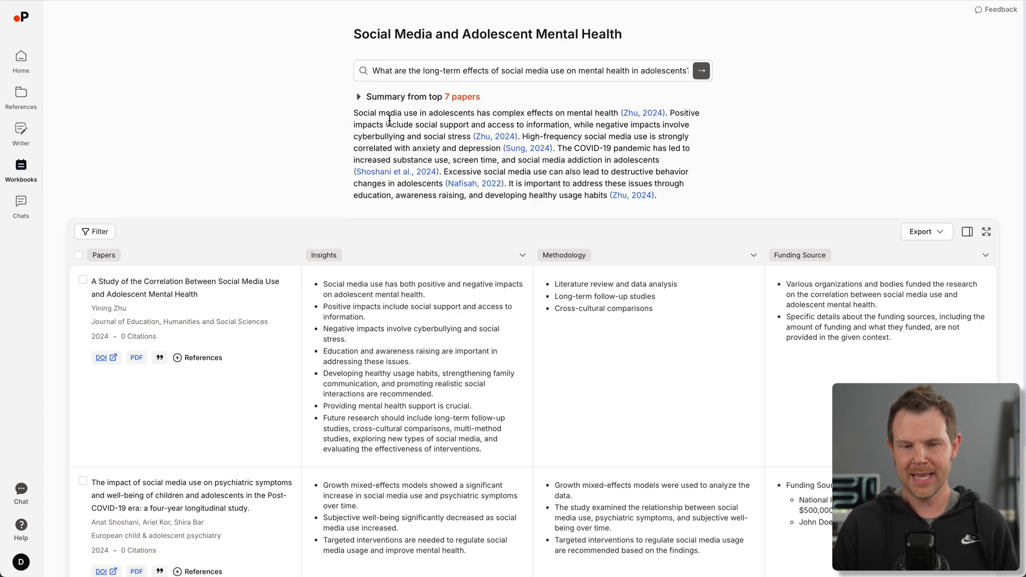
mouse_move(553, 147)
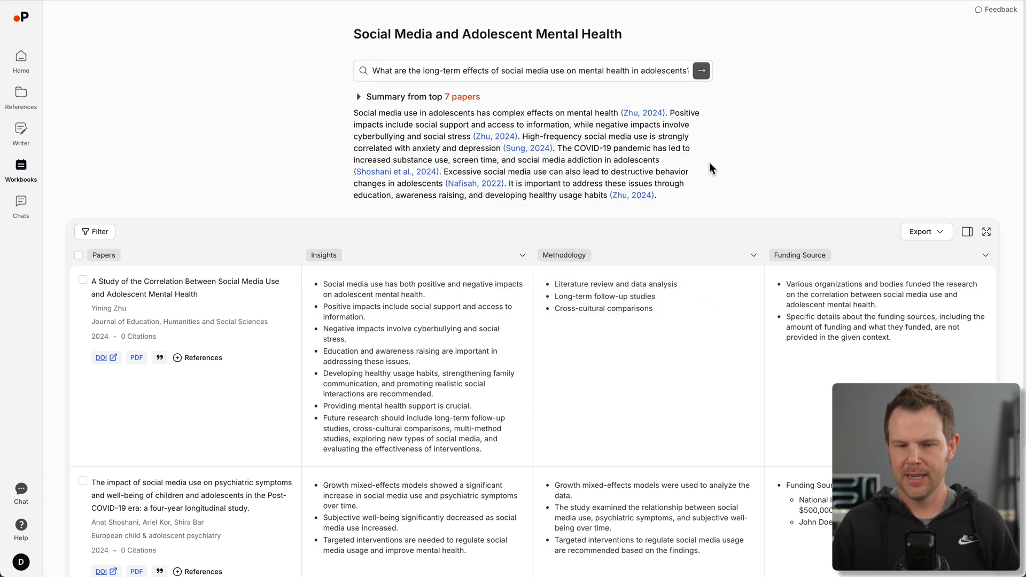